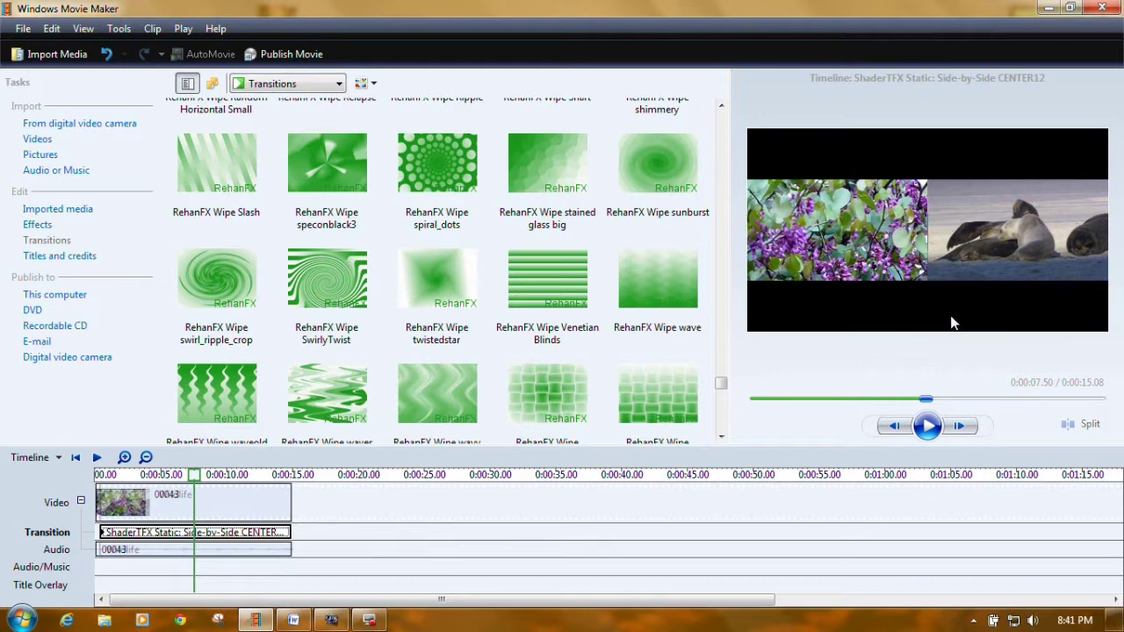
# Step: Close Windows Movie Maker without saving the untitled project
pyautogui.click(1102, 9)
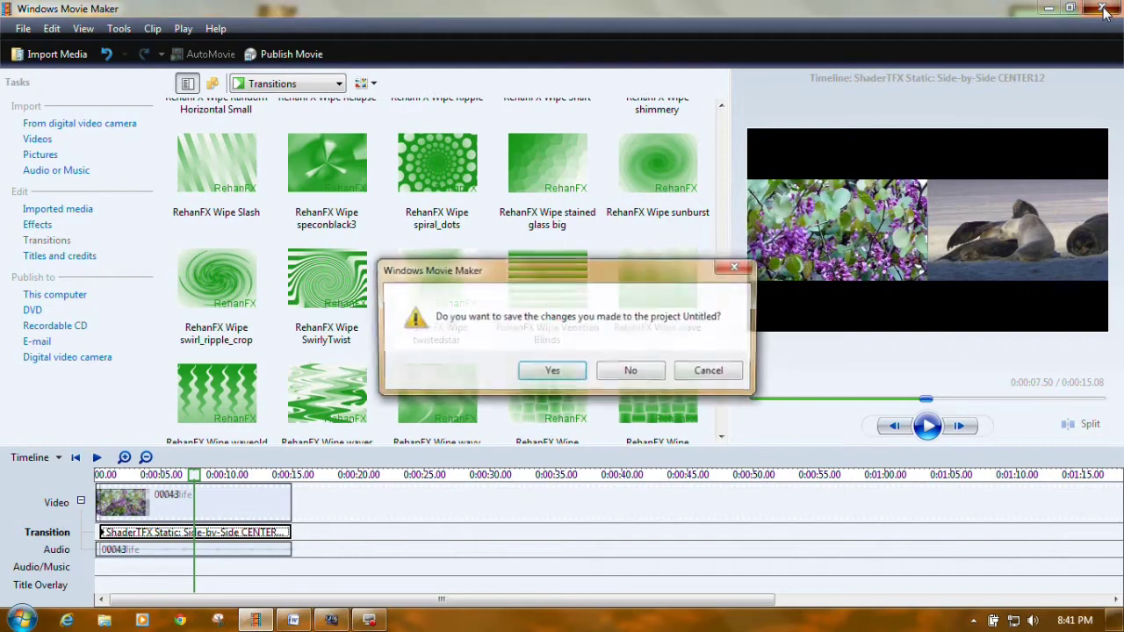
pyautogui.click(640, 371)
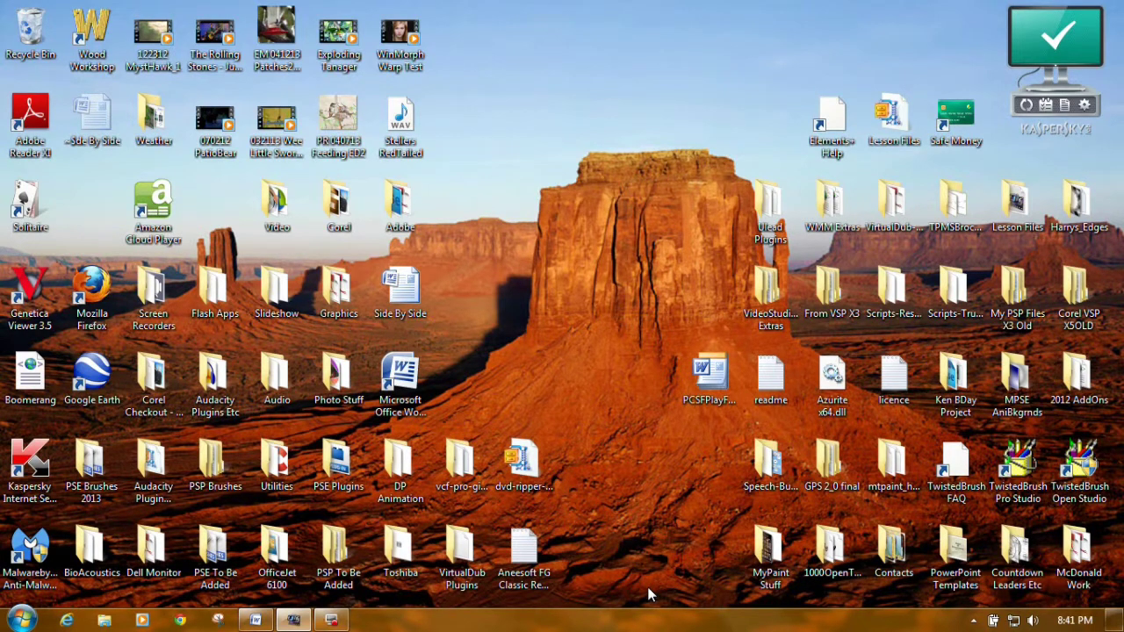
# Step: Check the computer's system type in the Control Panel's System information, and close it
pyautogui.click(21, 619)
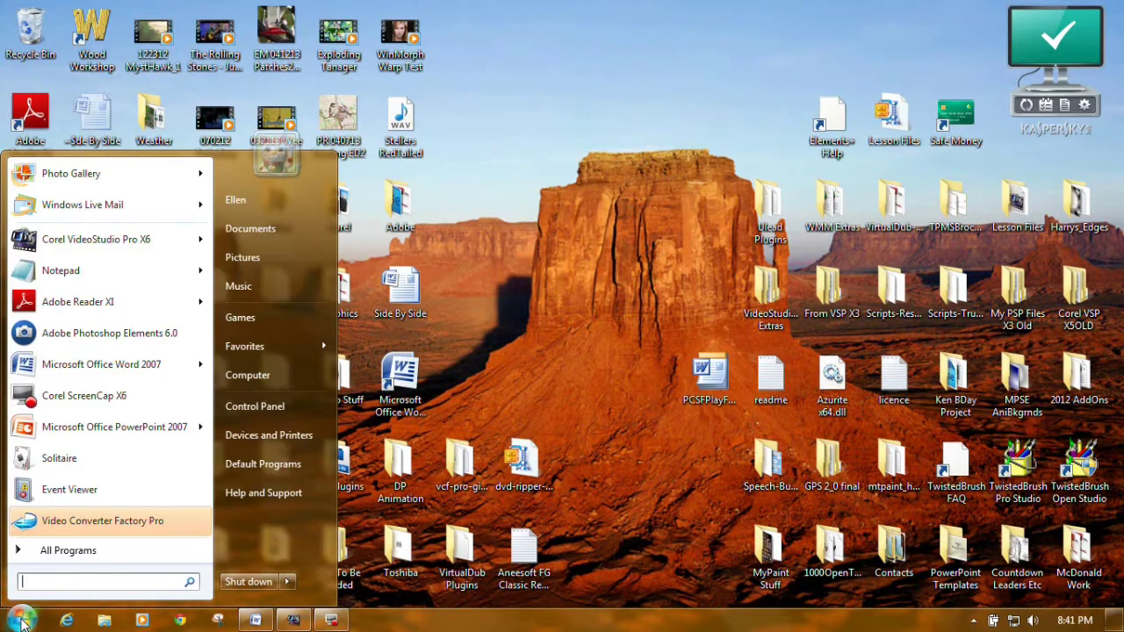
pyautogui.click(264, 409)
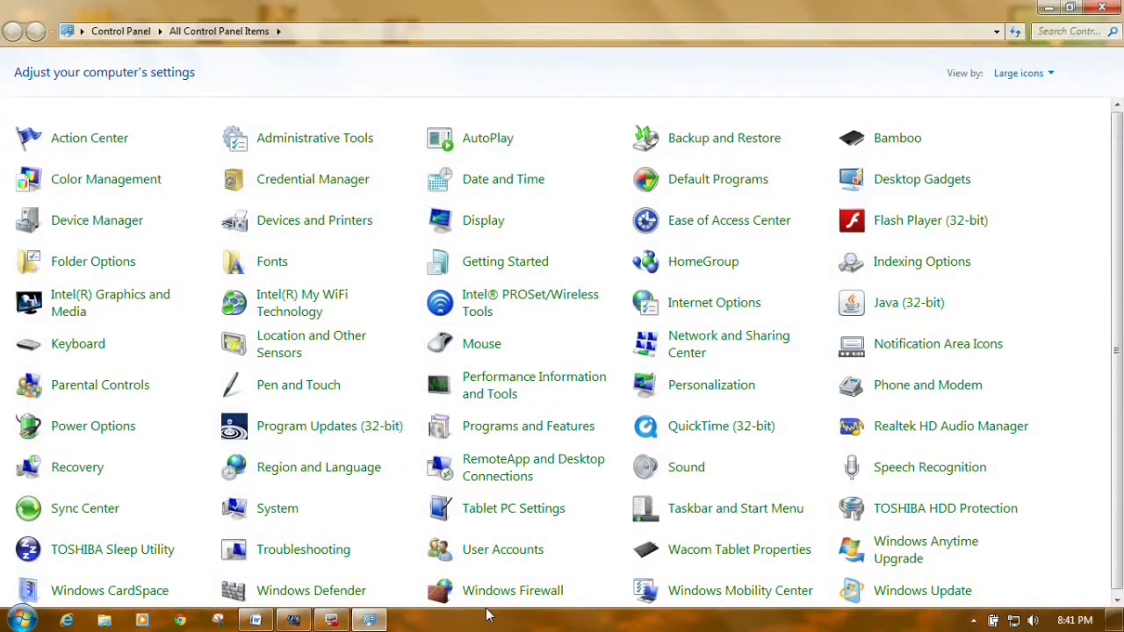
pyautogui.click(281, 516)
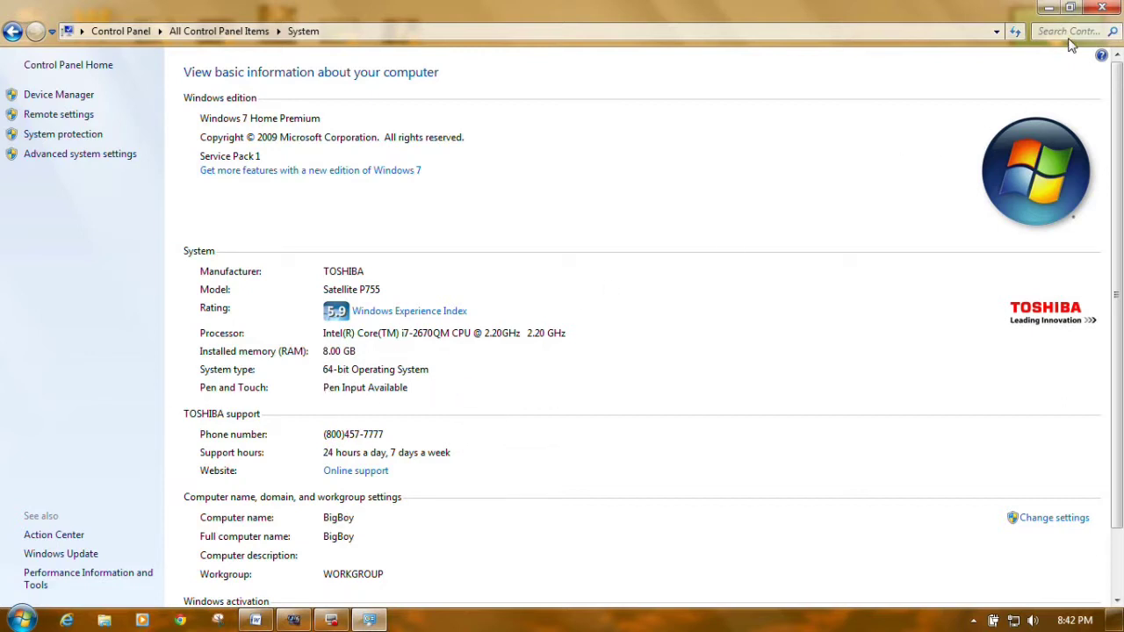
pyautogui.click(1104, 9)
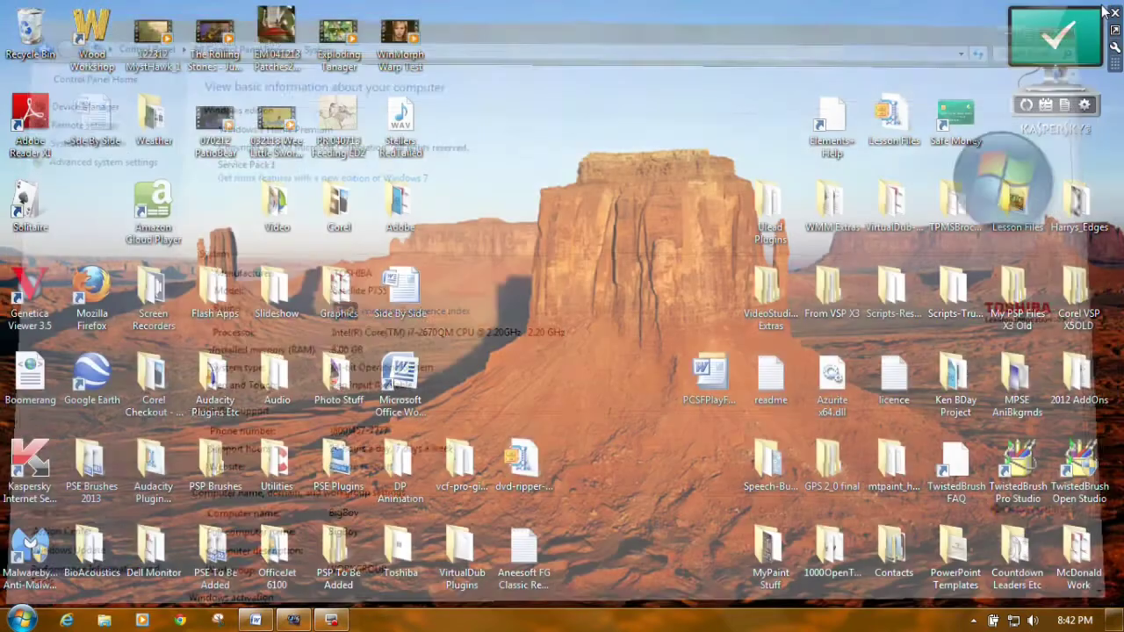
# Step: Open the Pictures library in Windows Explorer and expand the C: drive's folder tree down to Program Files and Movie Maker
pyautogui.click(21, 620)
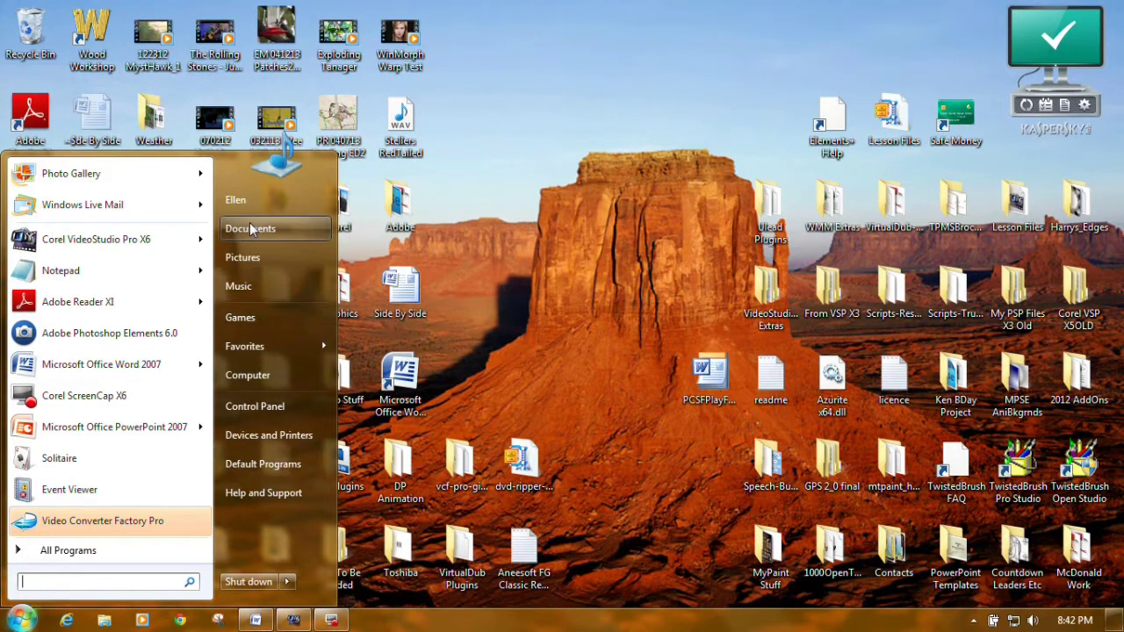
pyautogui.click(250, 259)
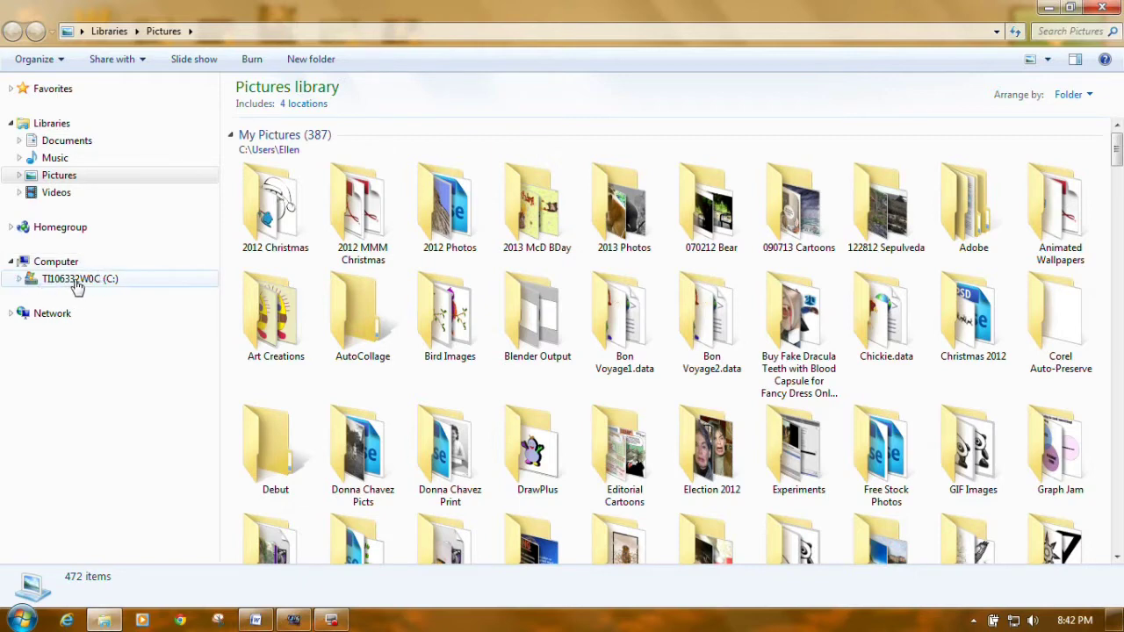
pyautogui.click(11, 262)
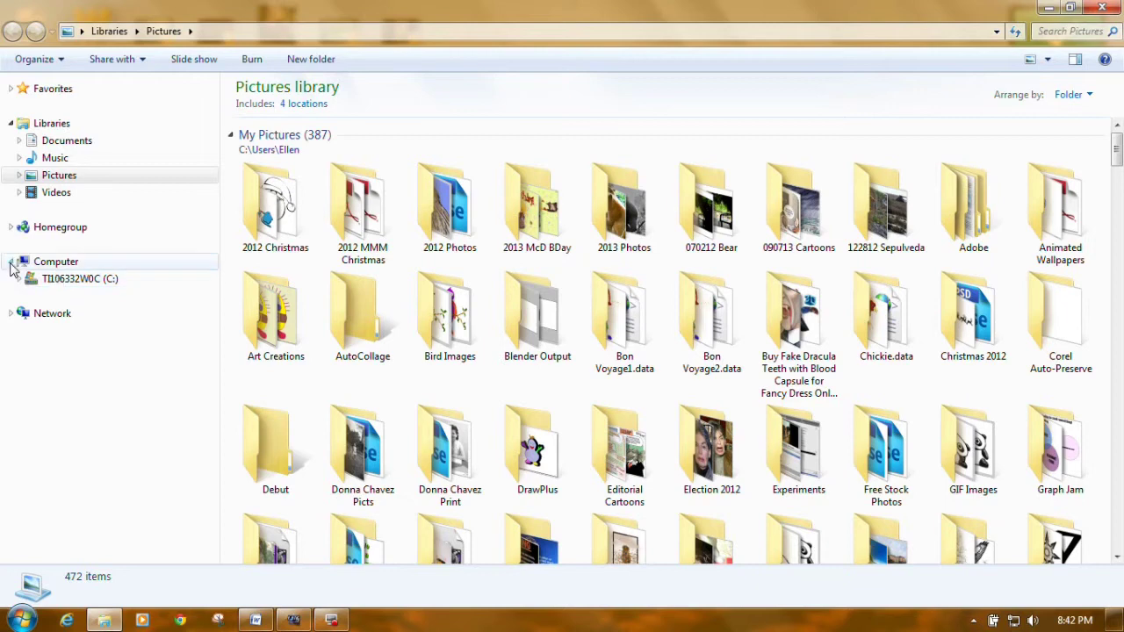
pyautogui.click(11, 263)
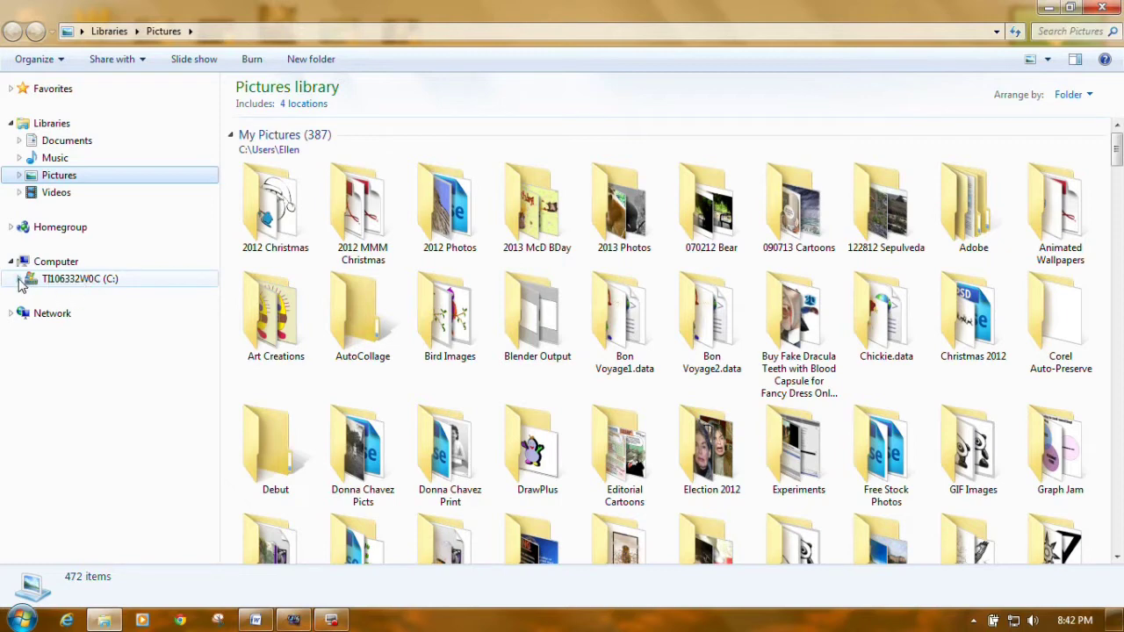
pyautogui.click(20, 279)
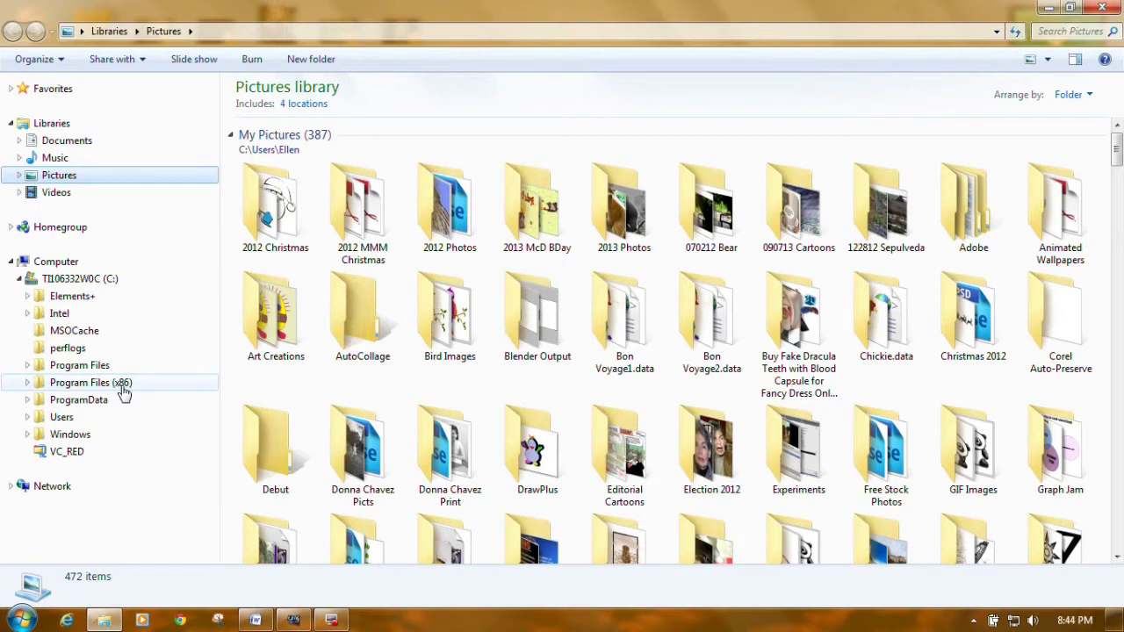
pyautogui.click(28, 366)
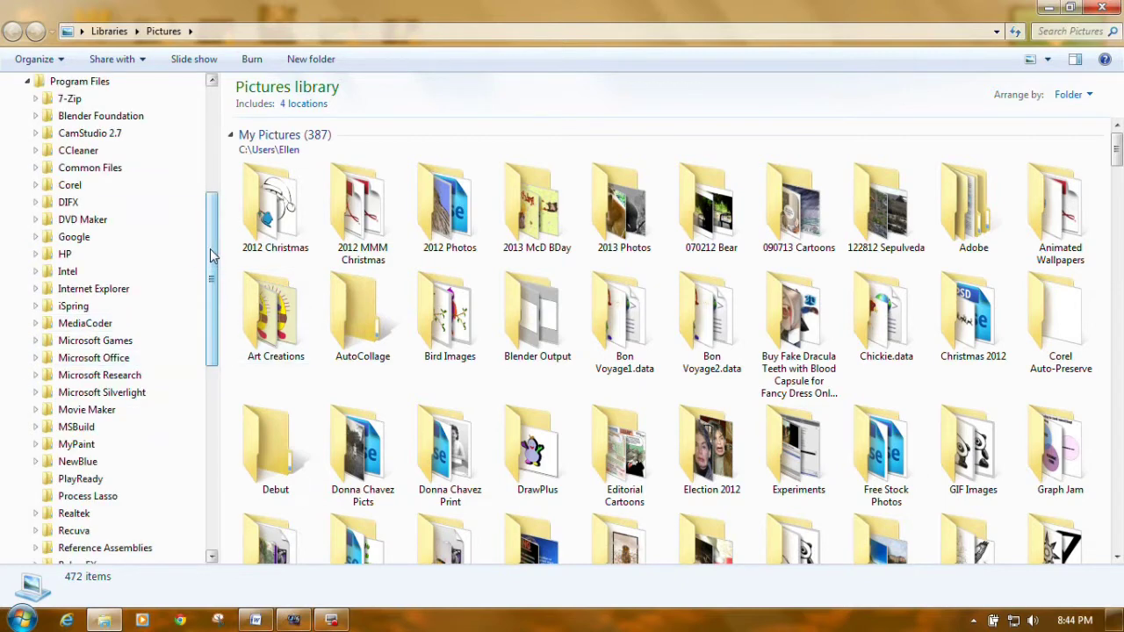
pyautogui.scroll(-2, 215, 279)
pyautogui.scroll(-1, 216, 279)
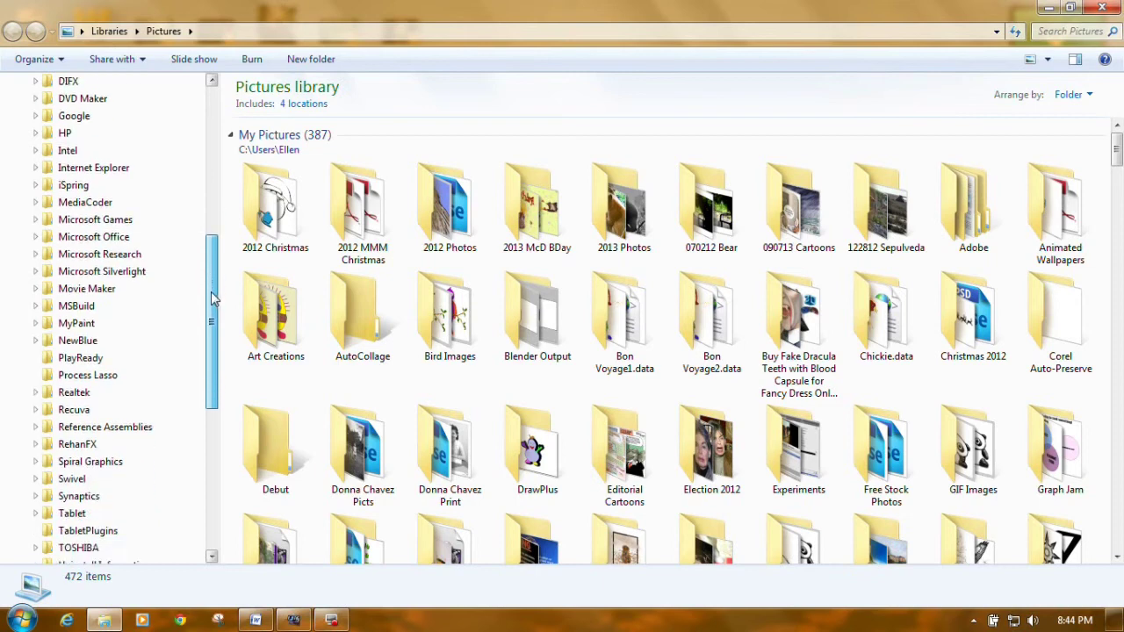
pyautogui.click(35, 289)
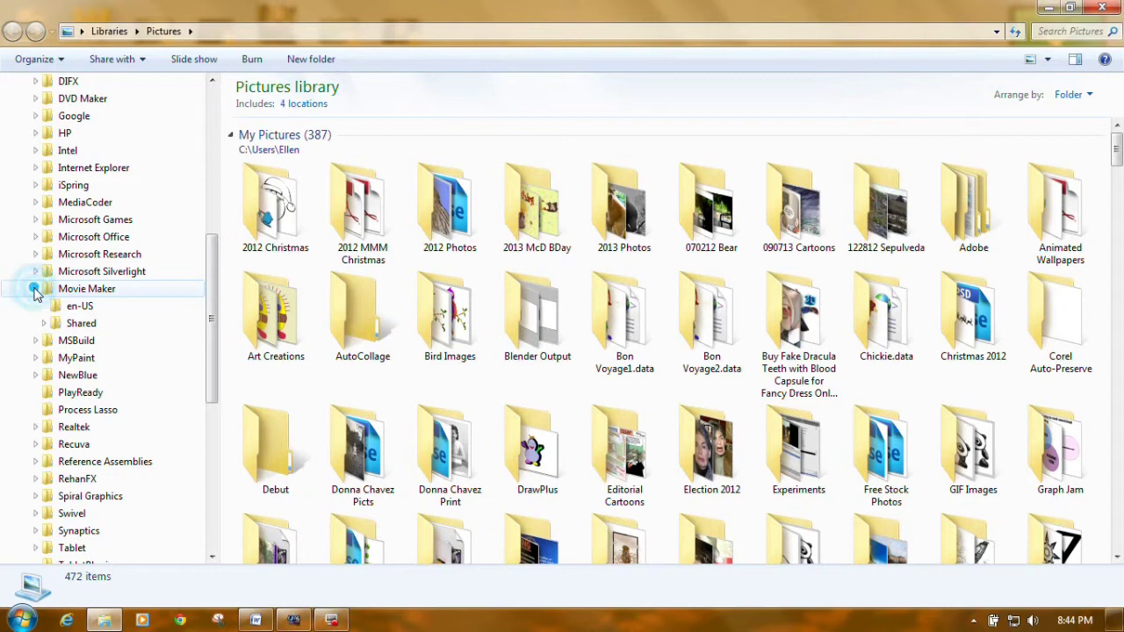
# Step: Try to create a folder named AddOnTFX inside Movie Maker's Shared folder, declining to merge it with the existing one
pyautogui.rightClick(82, 323)
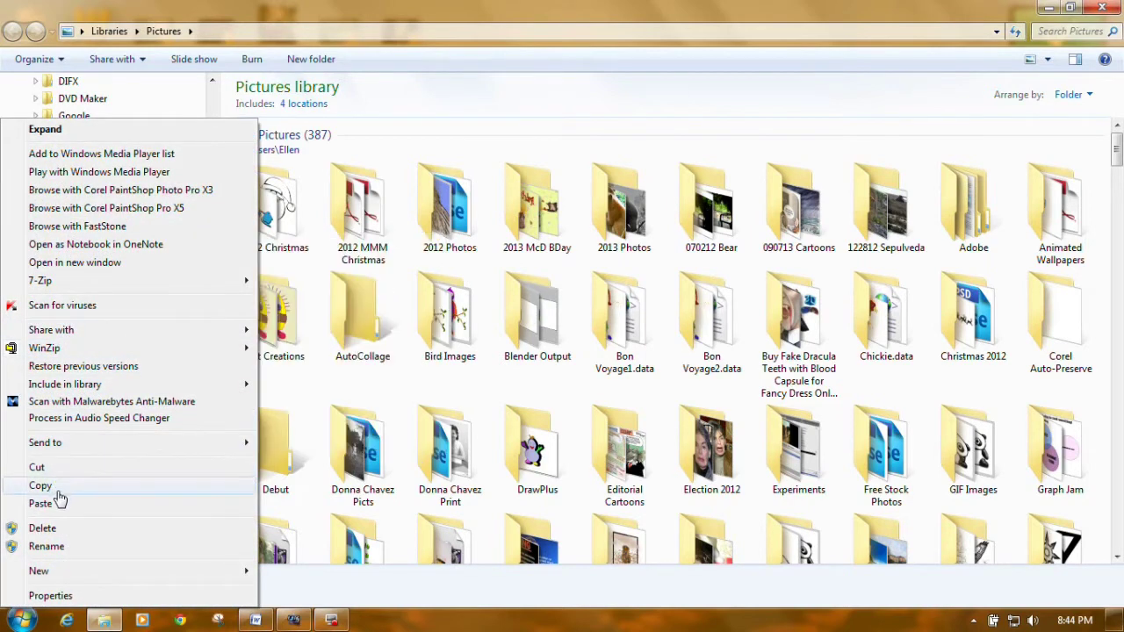
pyautogui.moveTo(70, 572)
pyautogui.click(286, 573)
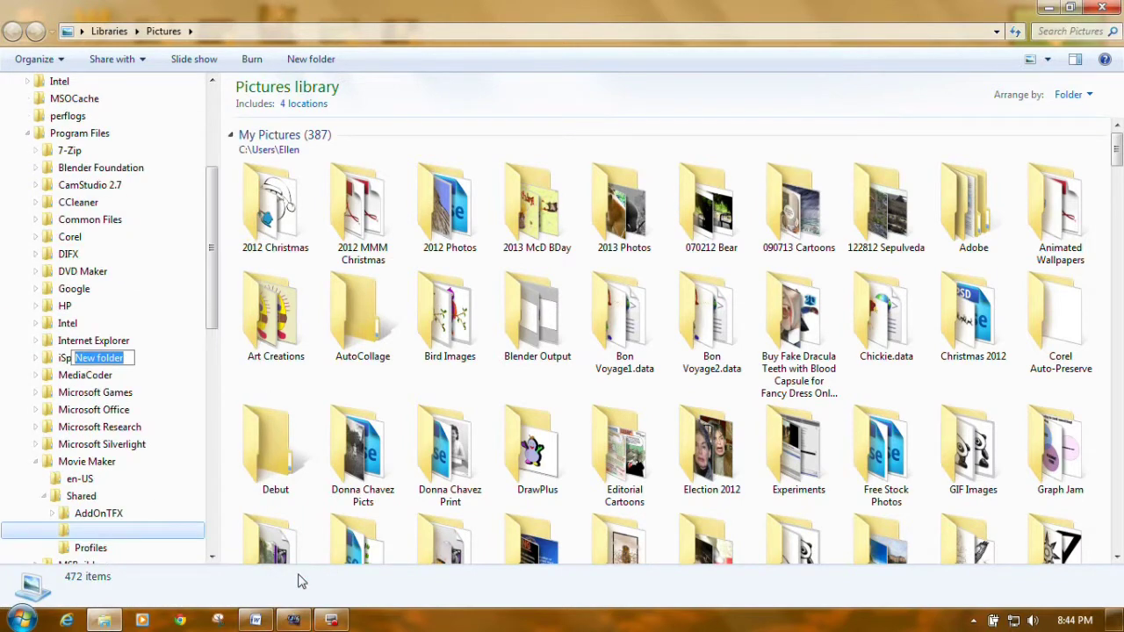
pyautogui.write('A')
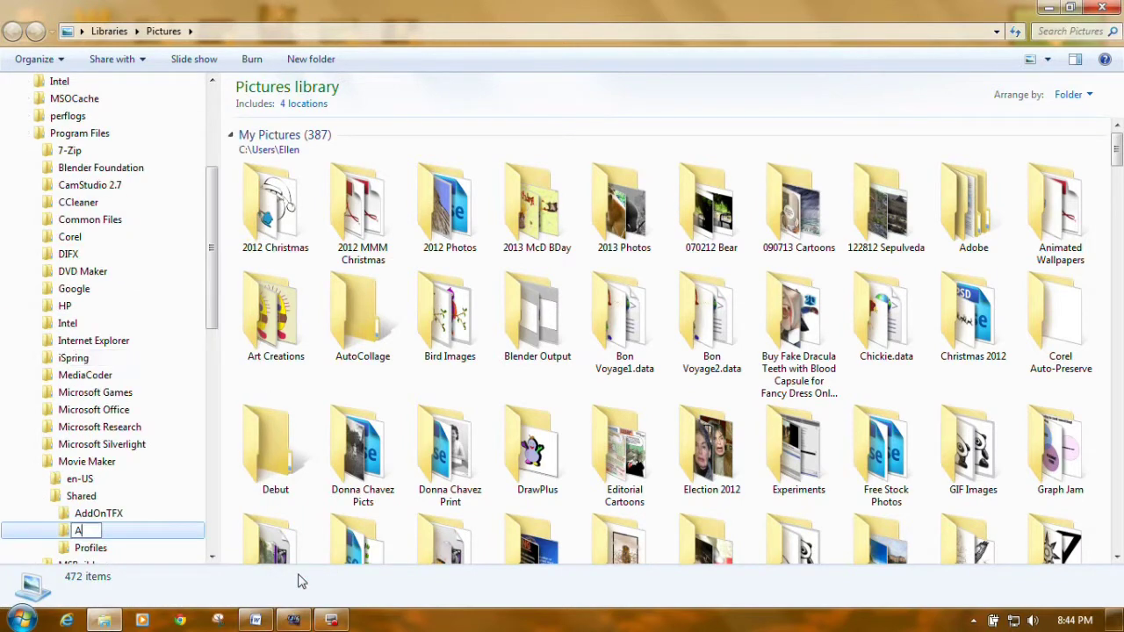
pyautogui.write('ddOnTFX')
pyautogui.press('Return')
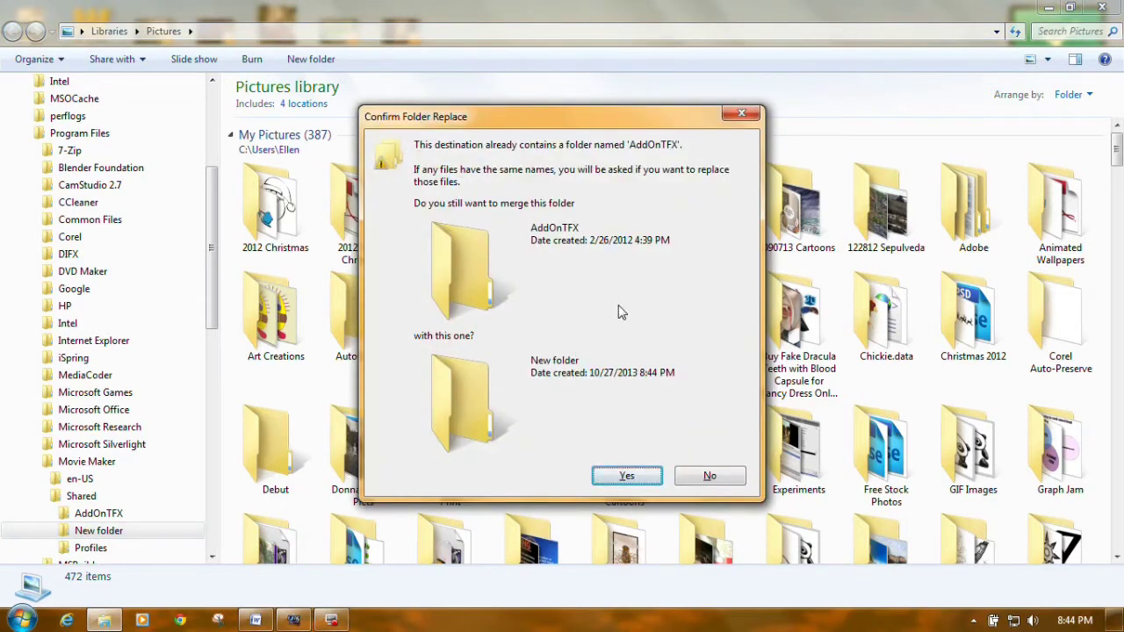
pyautogui.click(710, 476)
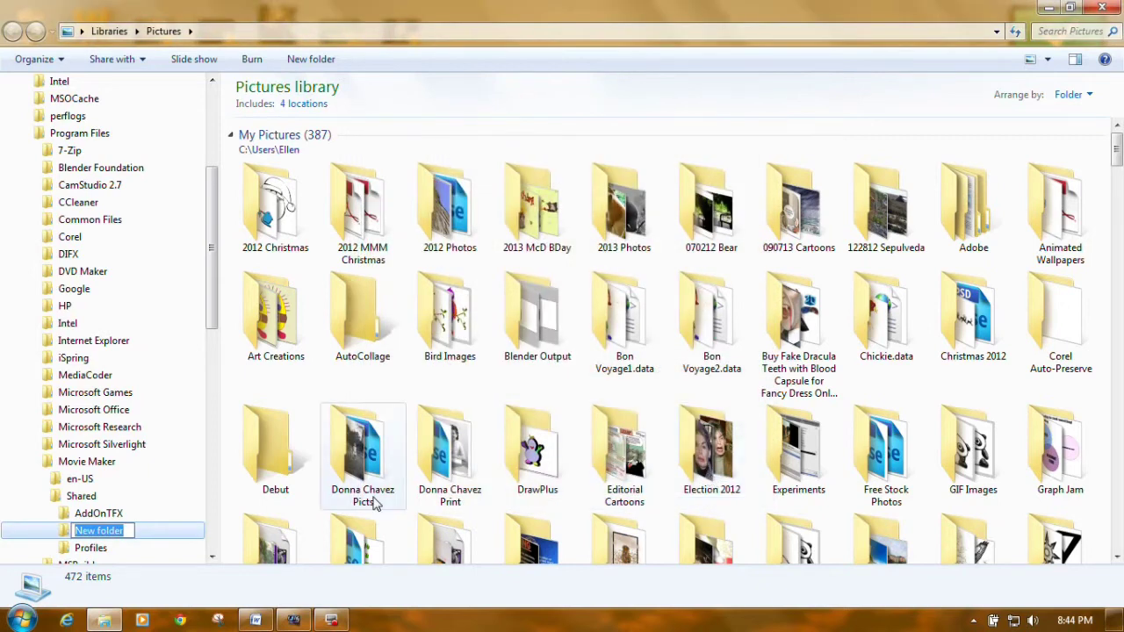
# Step: Delete the extra new folder from Movie Maker's Shared folder and close the Explorer window
pyautogui.click(178, 534)
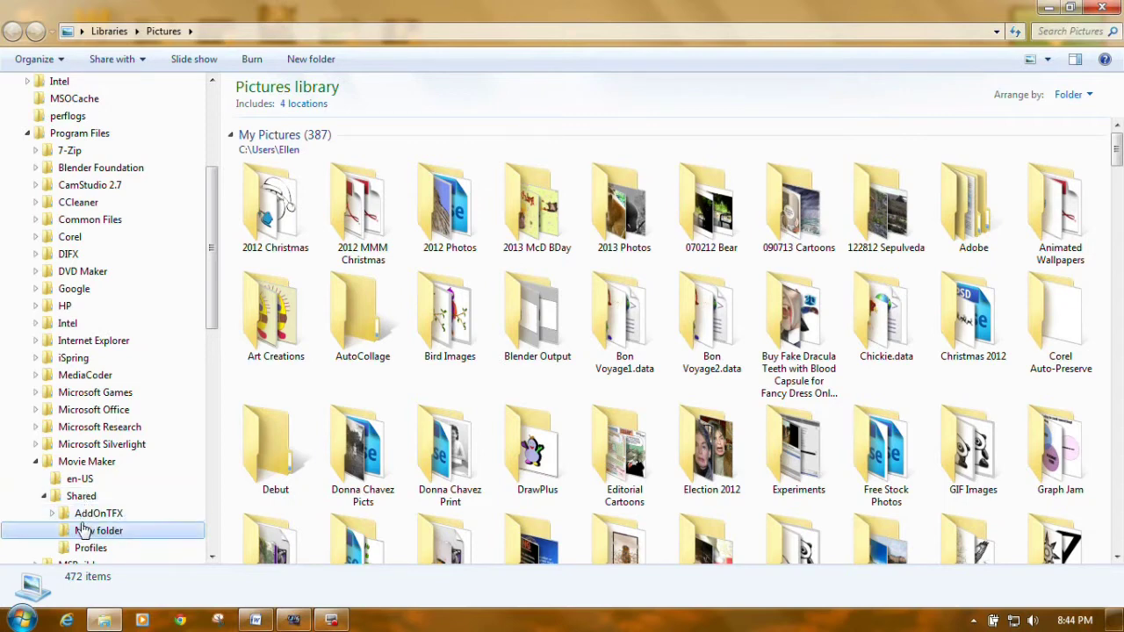
pyautogui.rightClick(128, 530)
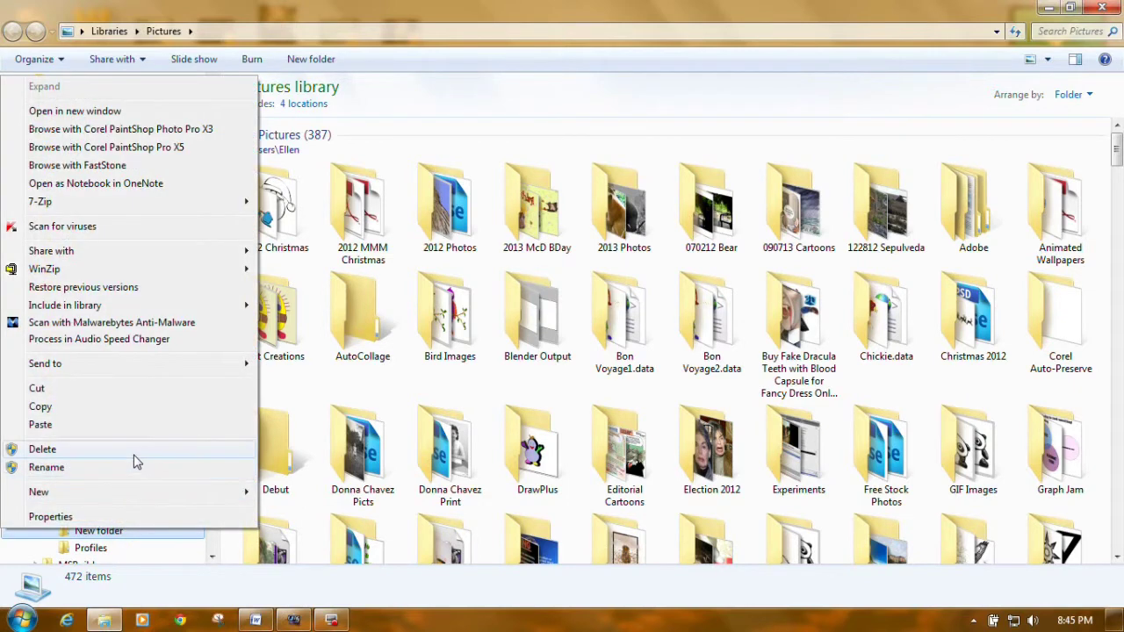
pyautogui.click(132, 451)
pyautogui.click(629, 378)
pyautogui.click(542, 378)
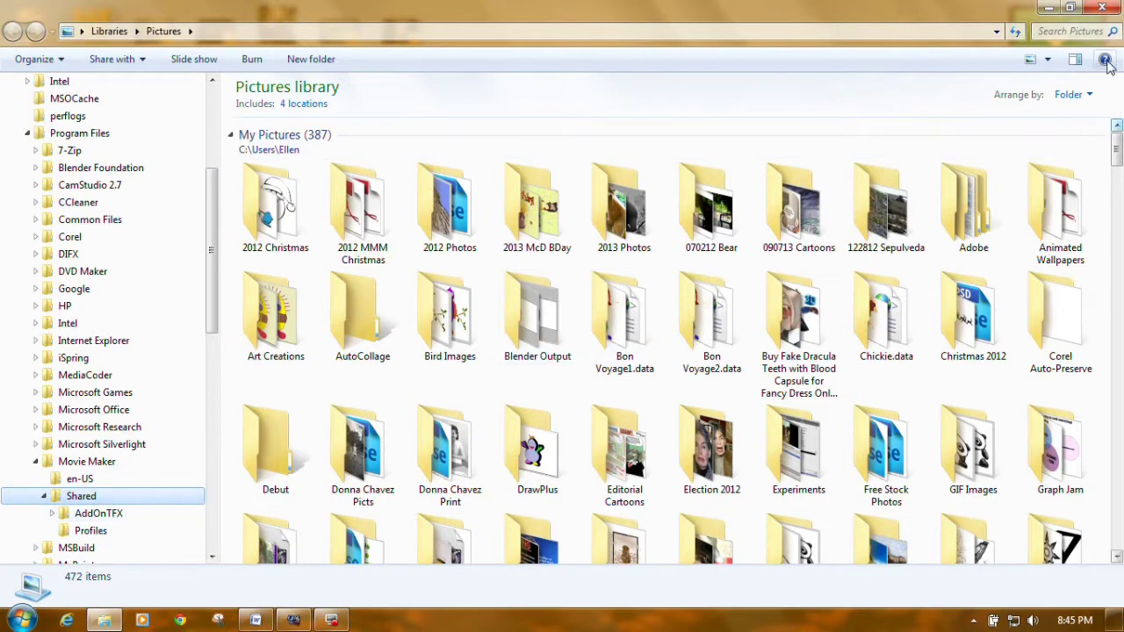
pyautogui.click(1101, 8)
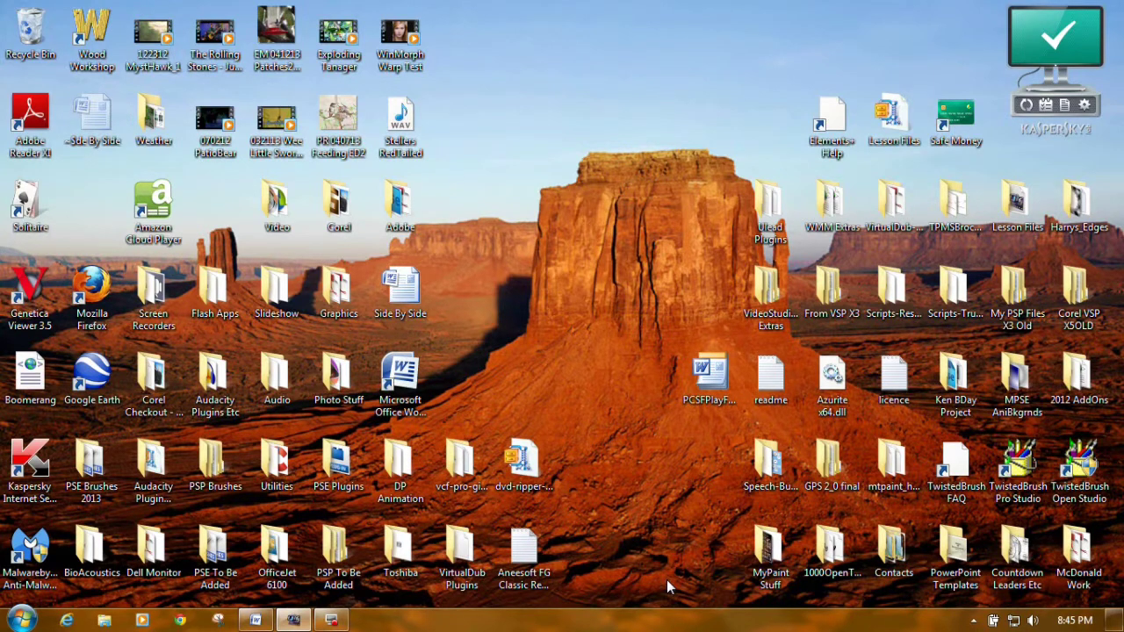
pyautogui.click(74, 621)
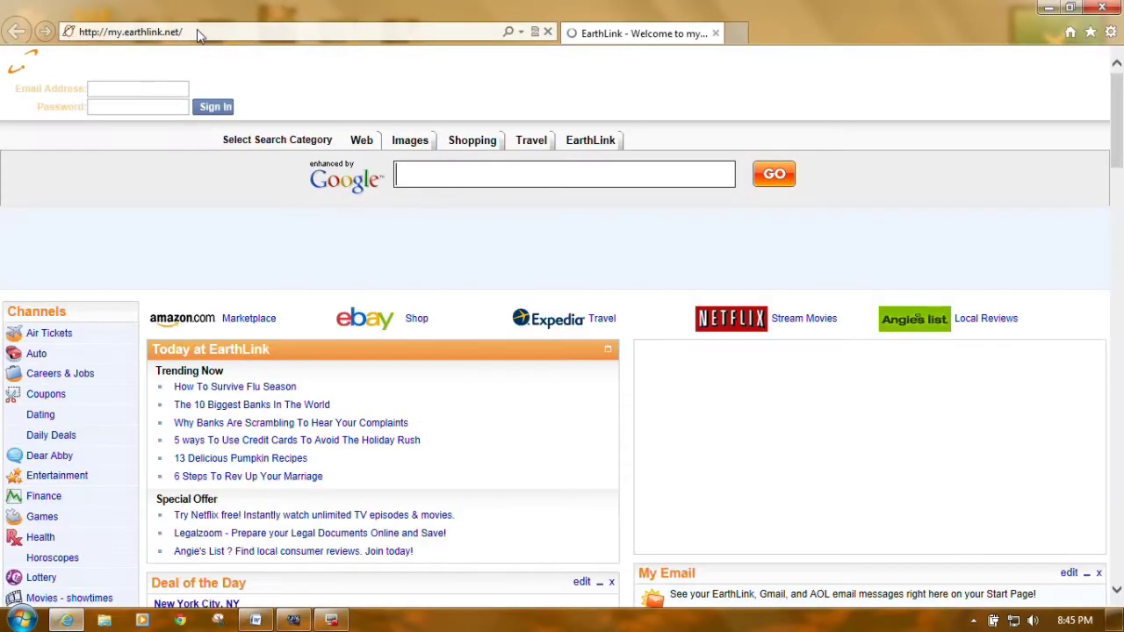
pyautogui.click(199, 32)
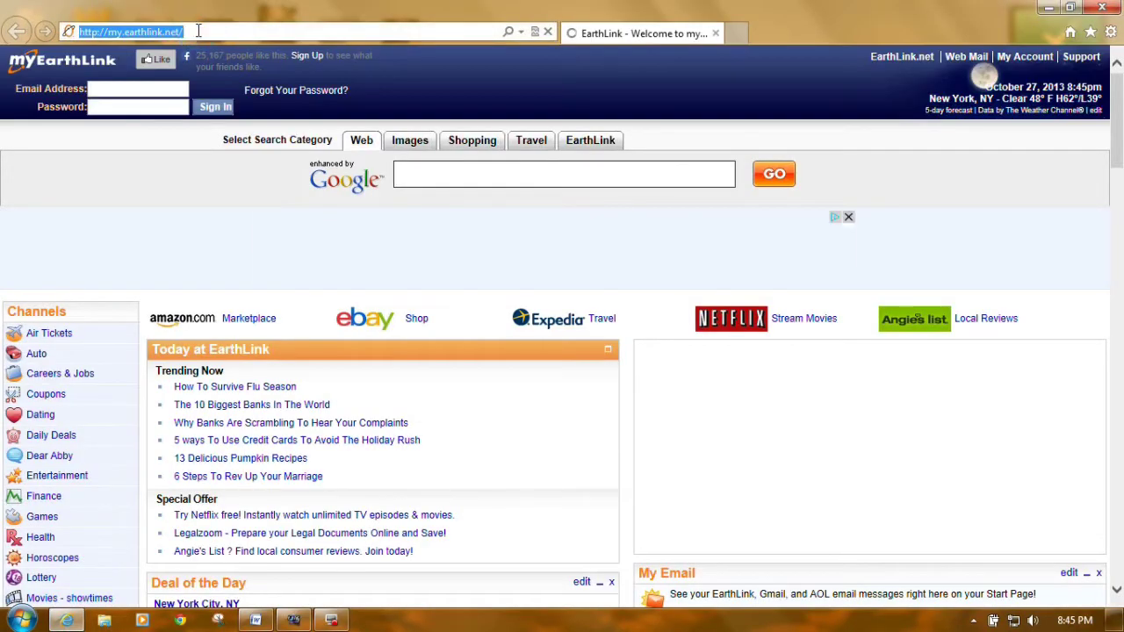
pyautogui.write('ww')
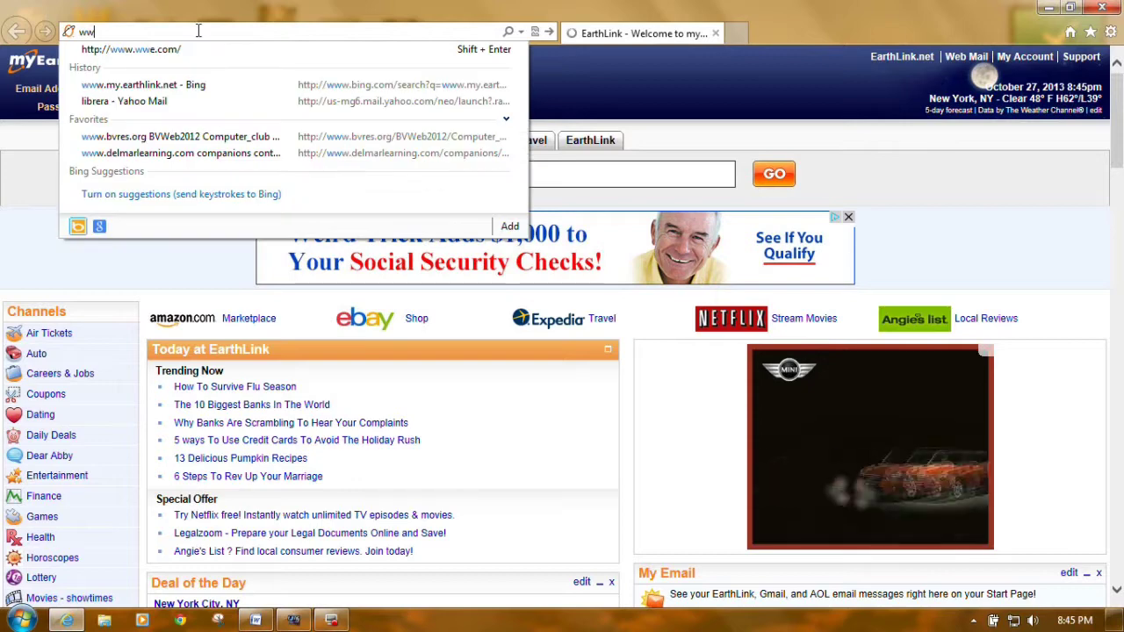
pyautogui.write('w.reh')
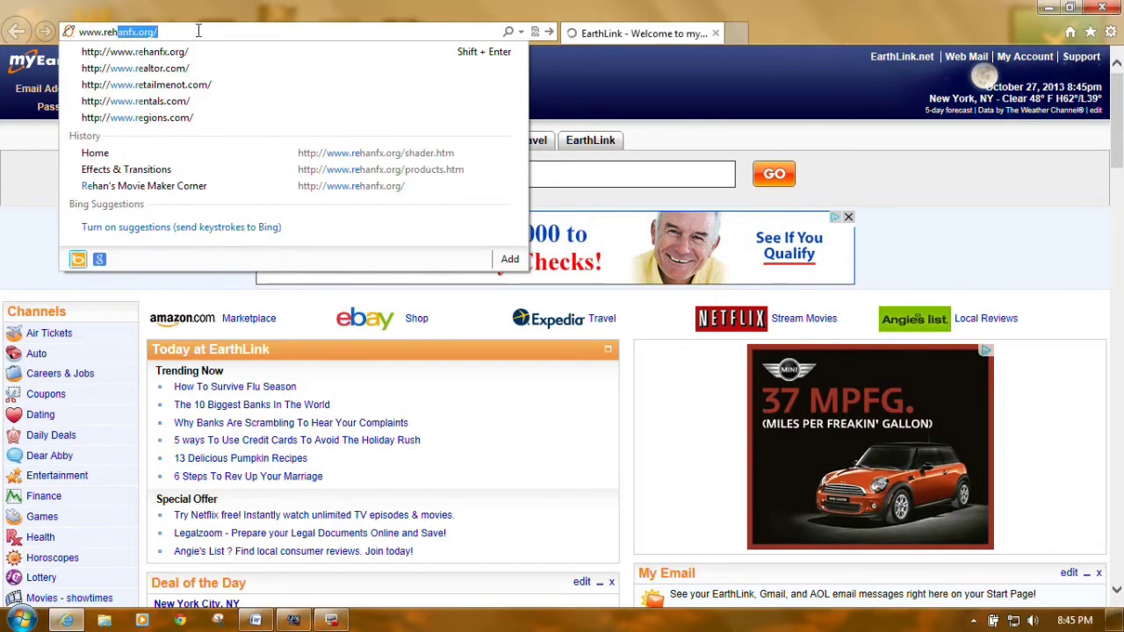
pyautogui.write('anfx')
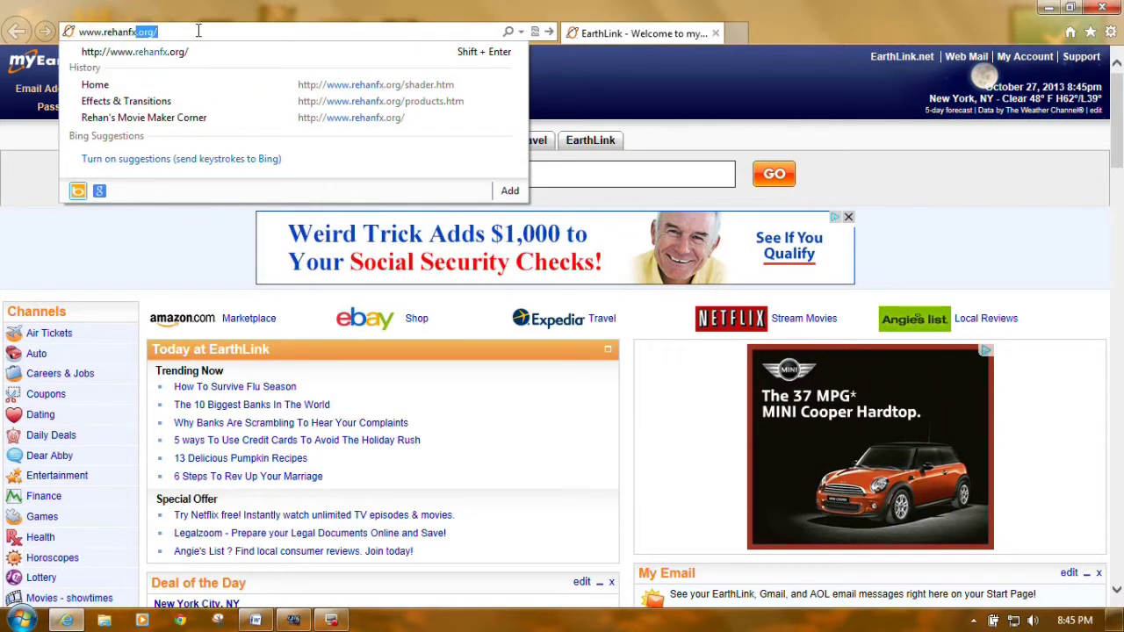
pyautogui.write('.org')
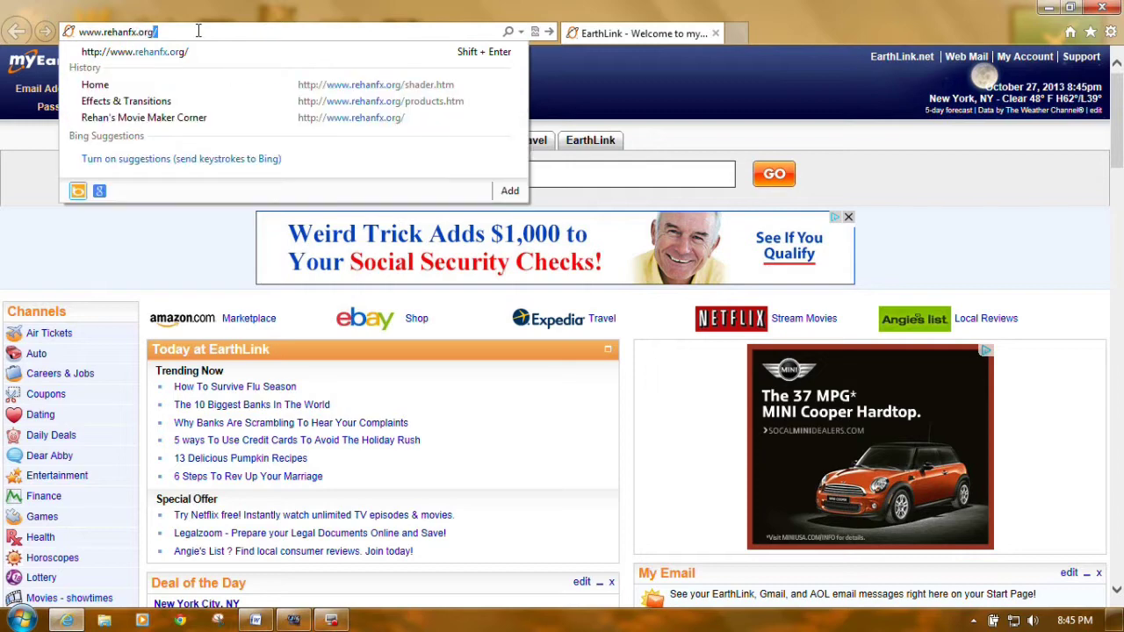
pyautogui.press('Return')
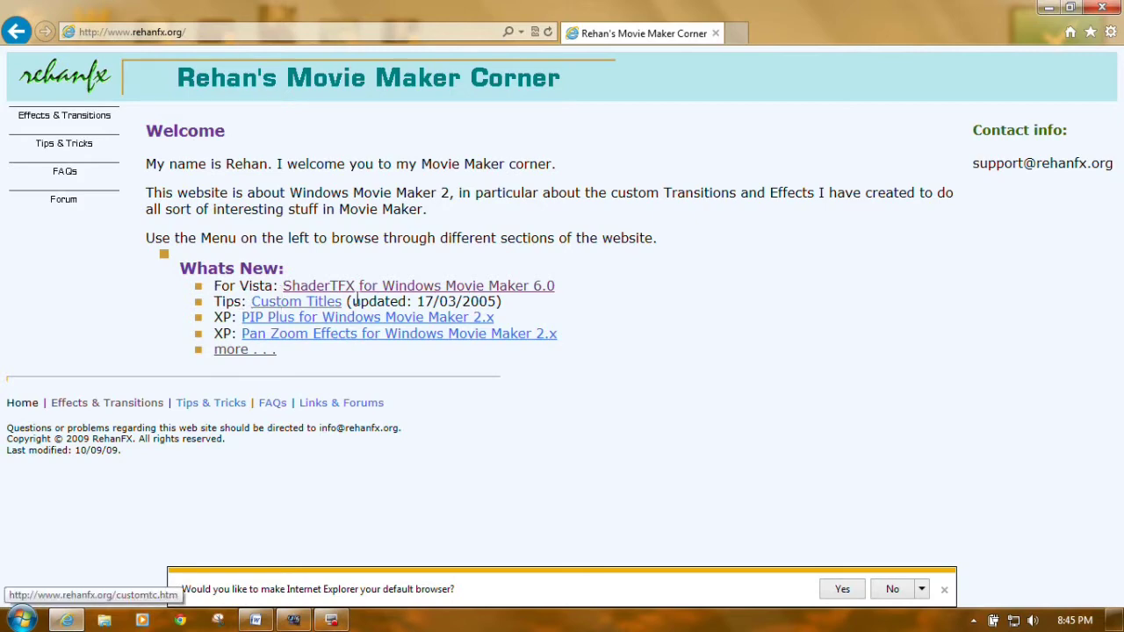
# Step: Open the ShaderTFX for Windows Movie Maker 6.0 page and review its download and registration sections, declining the default browser offer
pyautogui.click(468, 288)
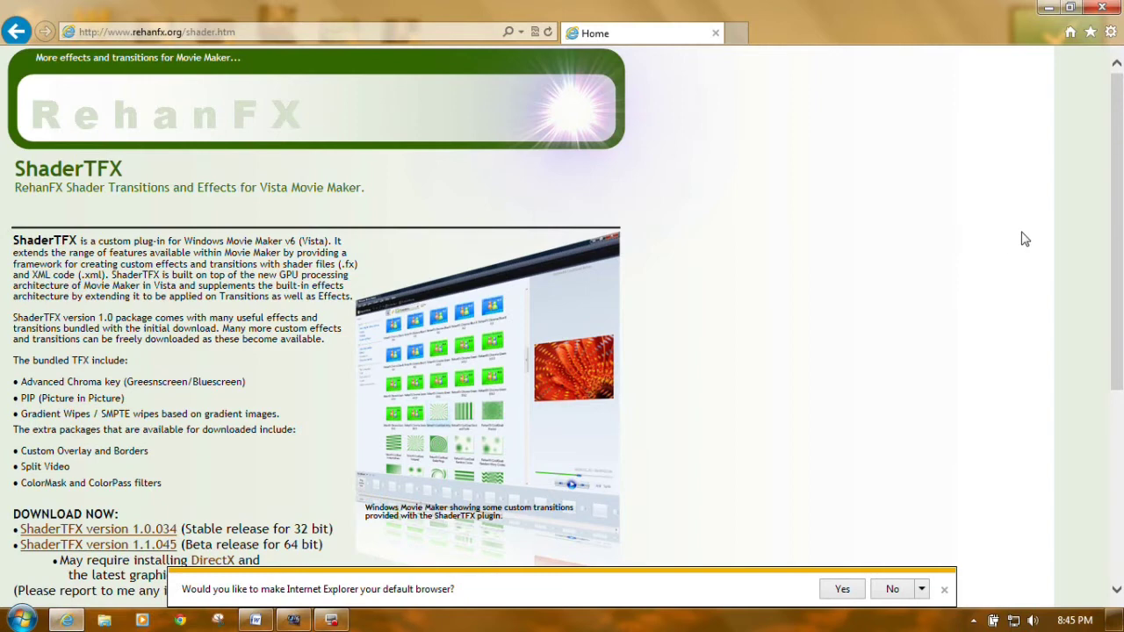
pyautogui.scroll(-3, 1098, 251)
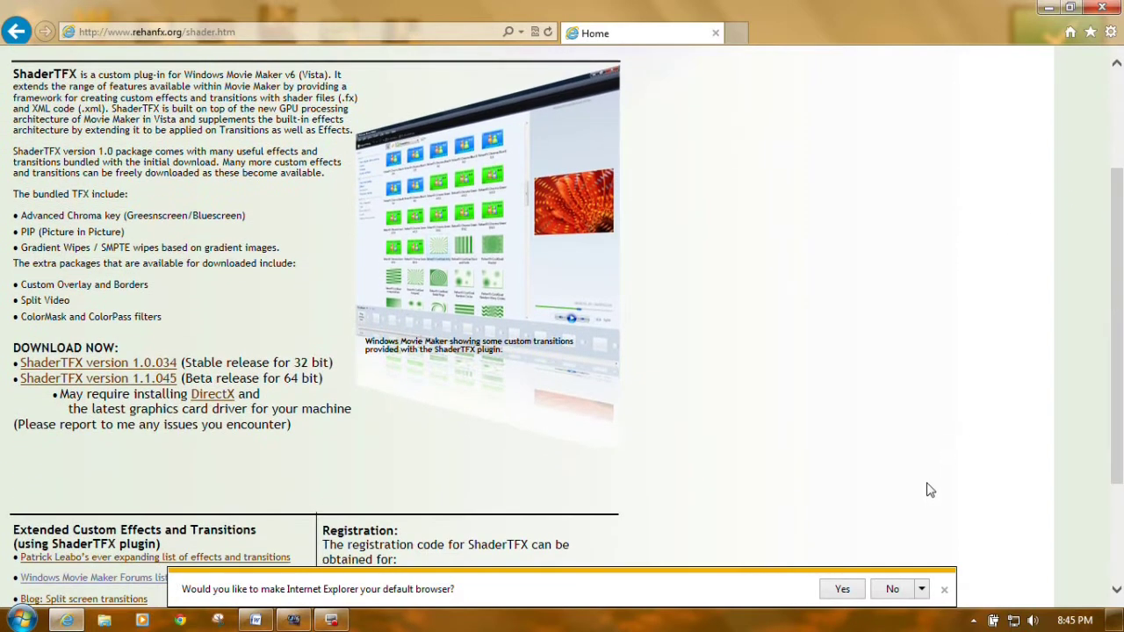
pyautogui.click(892, 590)
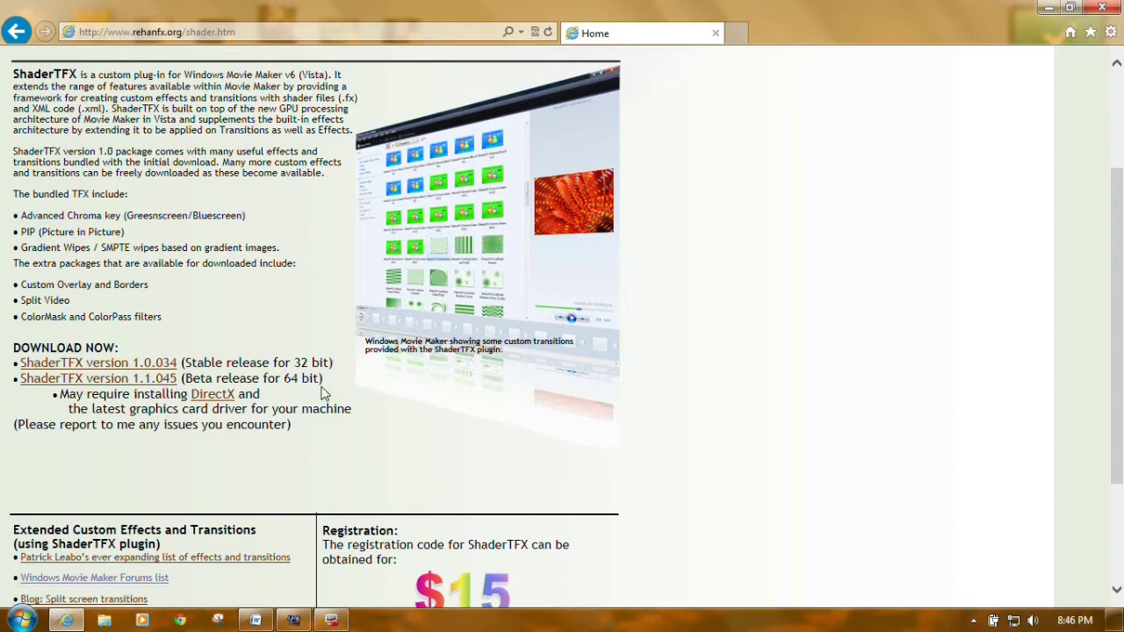
pyautogui.scroll(-3, 1116, 325)
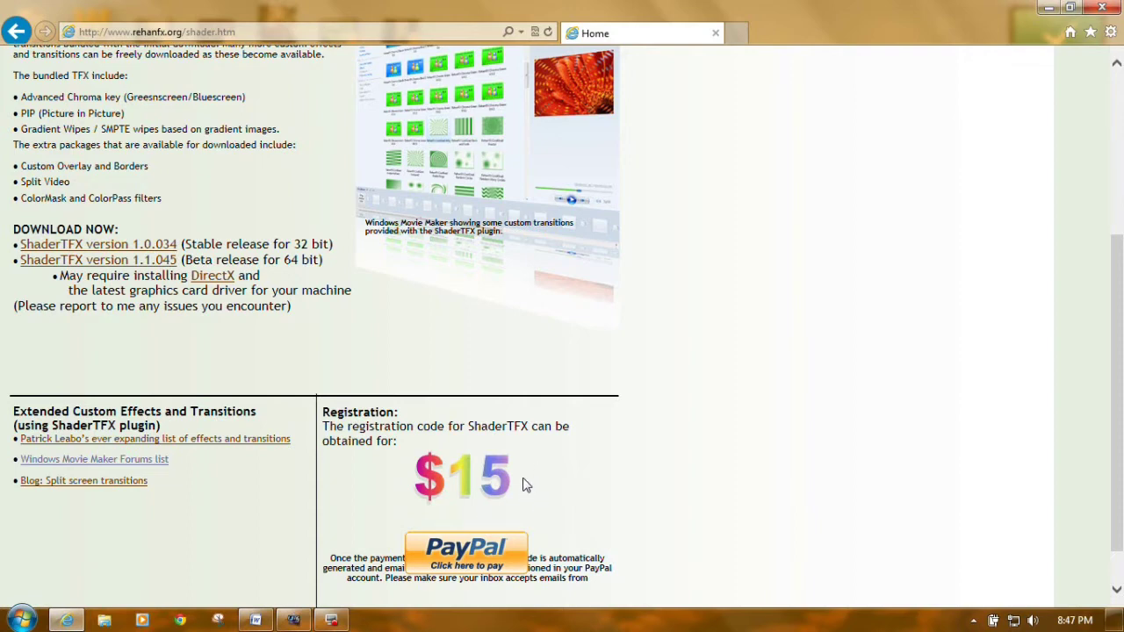
pyautogui.scroll(-1, 1115, 351)
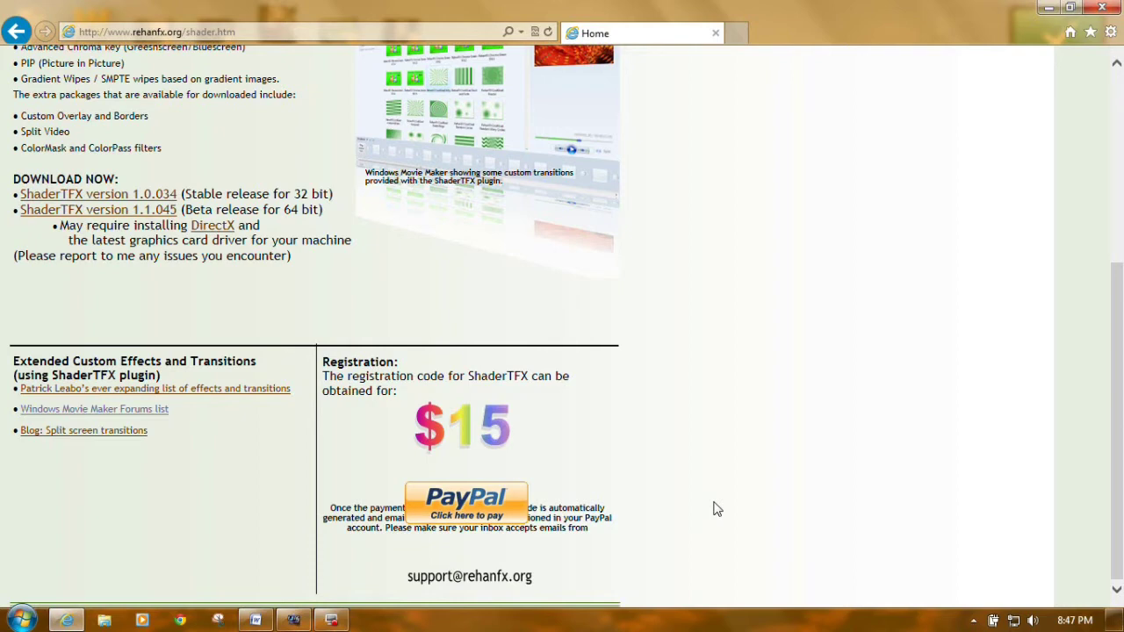
# Step: Close the web browser and open the Side By Side Word document from the desktop
pyautogui.moveTo(1119, 401); pyautogui.dragTo(1120, 239)
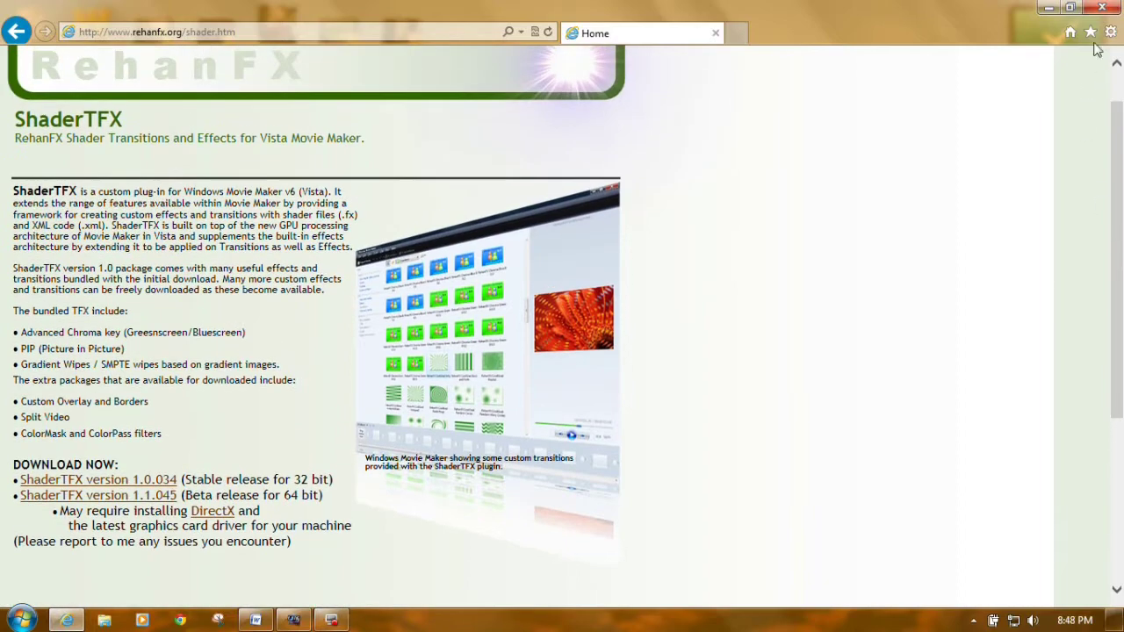
pyautogui.click(1101, 8)
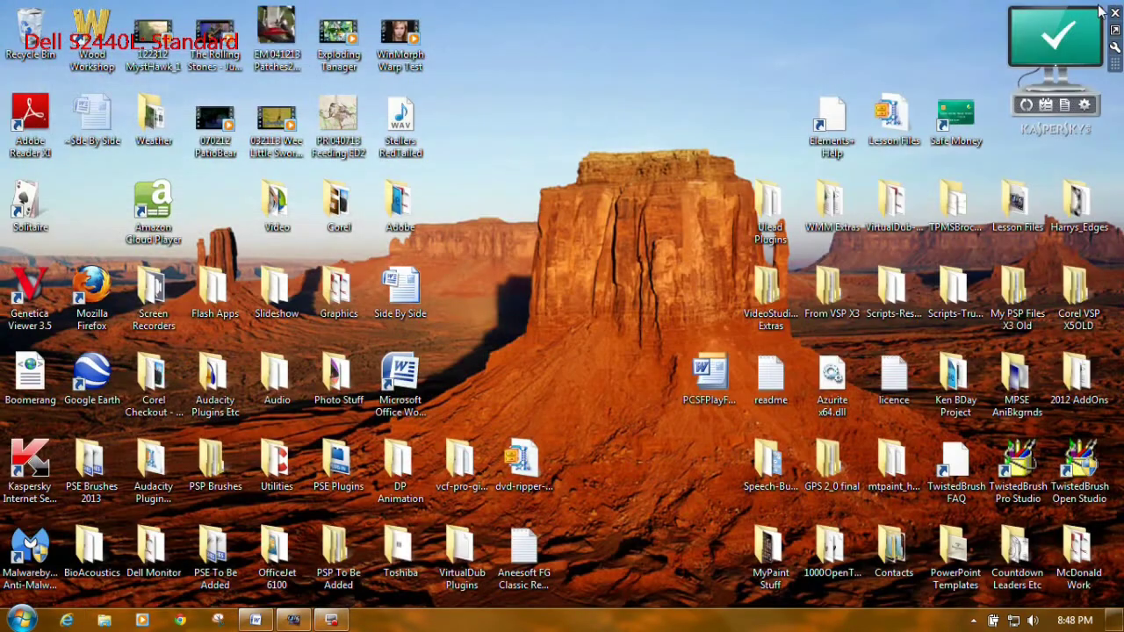
pyautogui.click(406, 293)
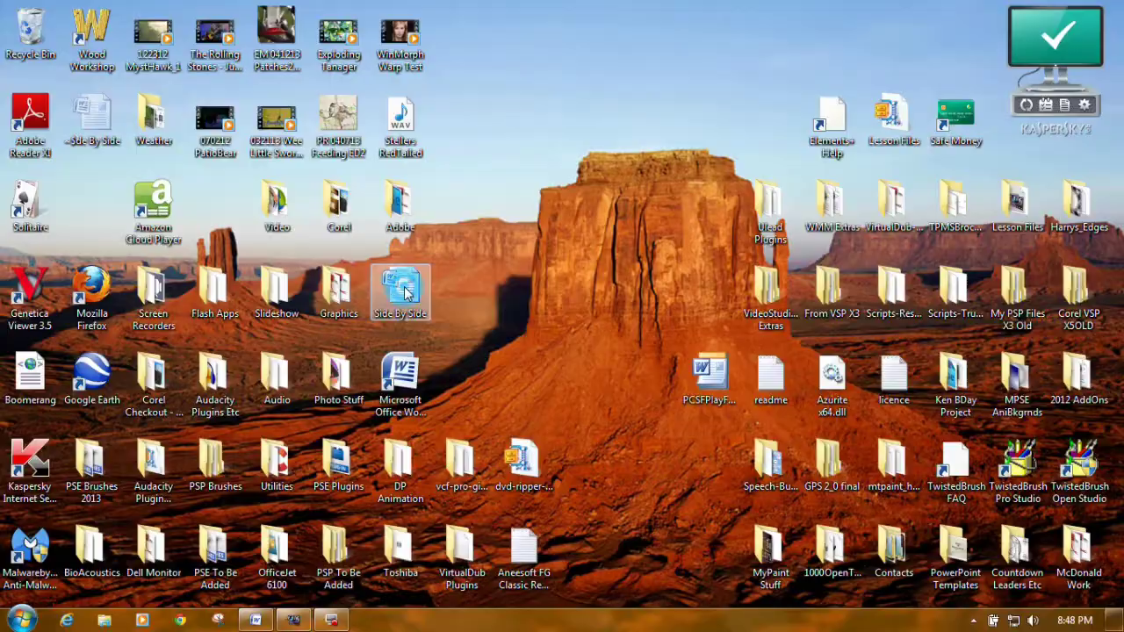
pyautogui.doubleClick(406, 294)
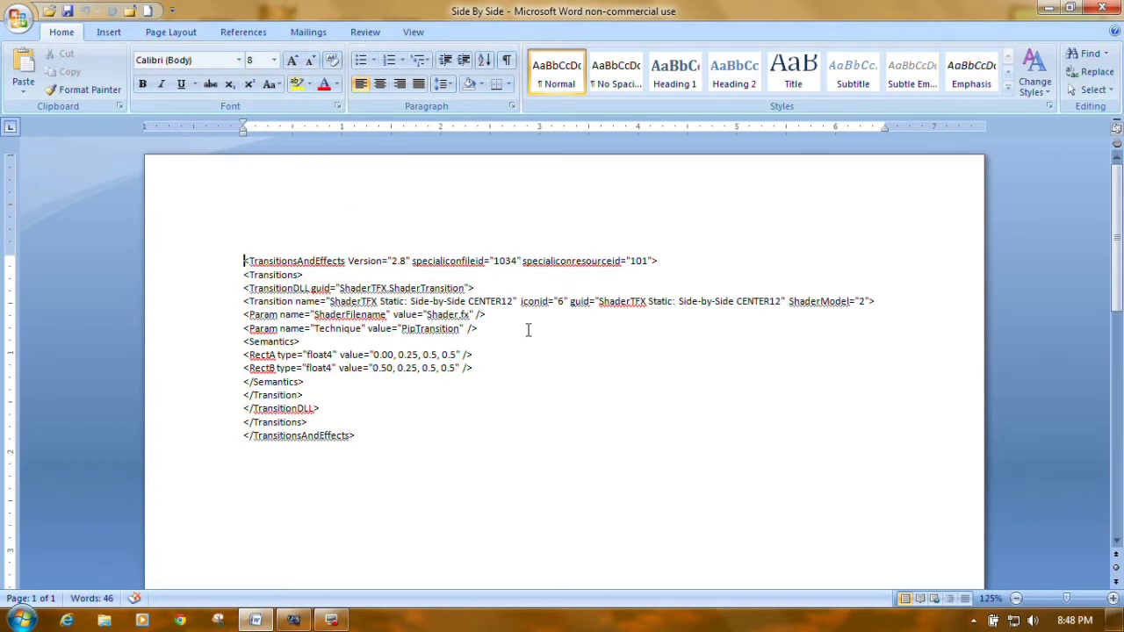
# Step: Copy the document's entire transition code, from the opening to the closing TransitionsAndEffects tag
pyautogui.moveTo(243, 261); pyautogui.dragTo(360, 434)
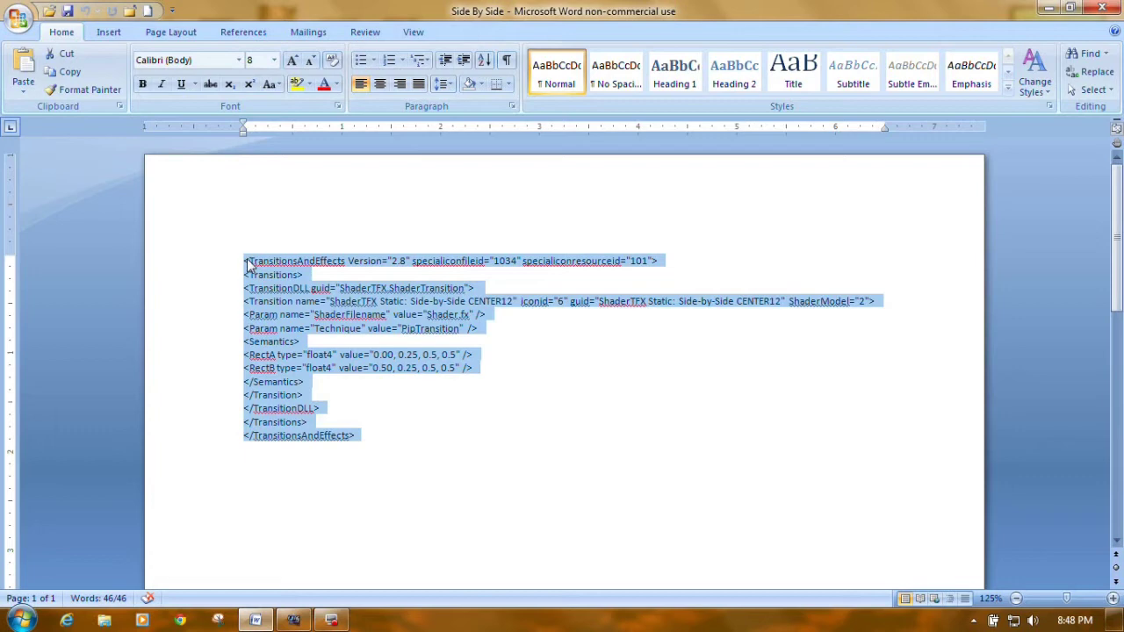
pyautogui.rightClick(442, 307)
pyautogui.click(387, 338)
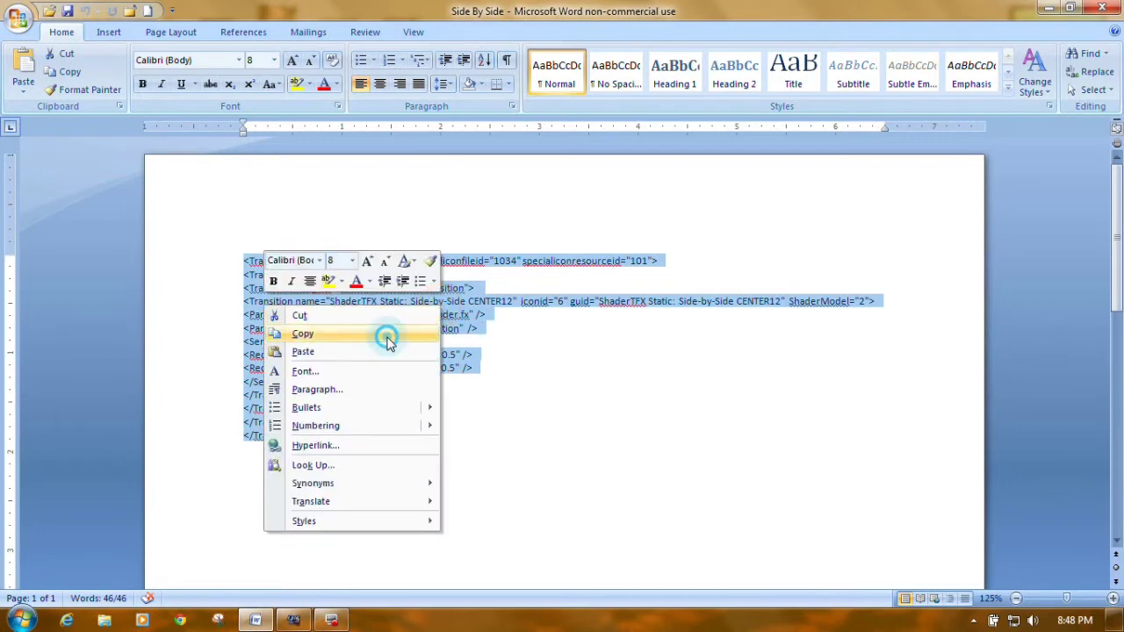
# Step: Open Notepad from the Accessories programs and paste the copied transition code into the blank file
pyautogui.click(21, 619)
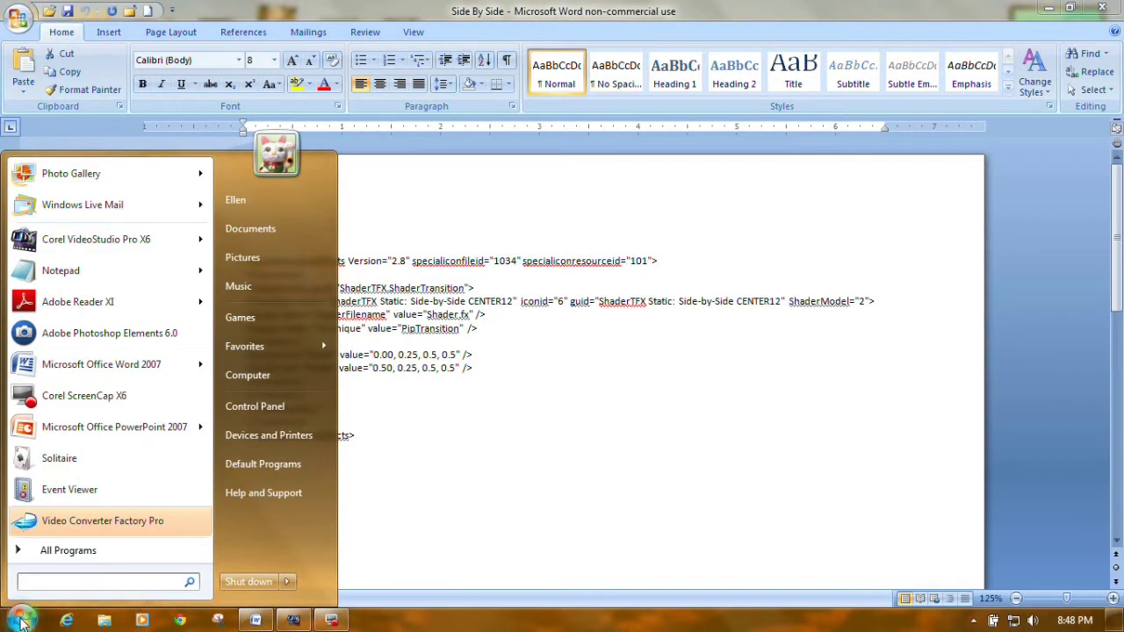
pyautogui.click(57, 550)
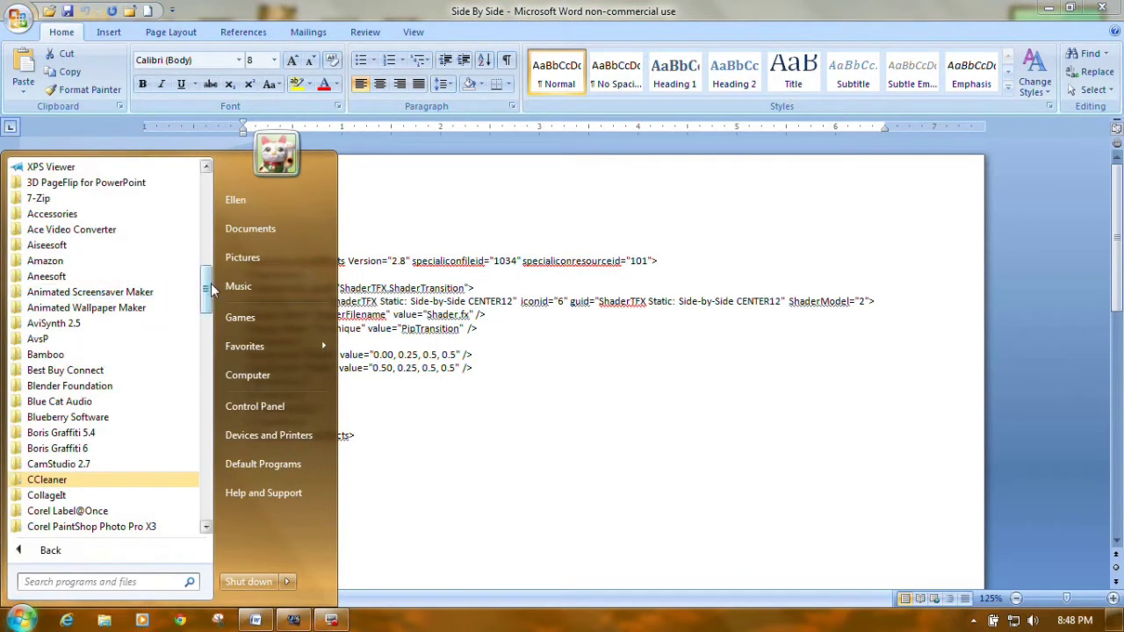
pyautogui.moveTo(206, 289); pyautogui.dragTo(123, 281)
pyautogui.click(53, 263)
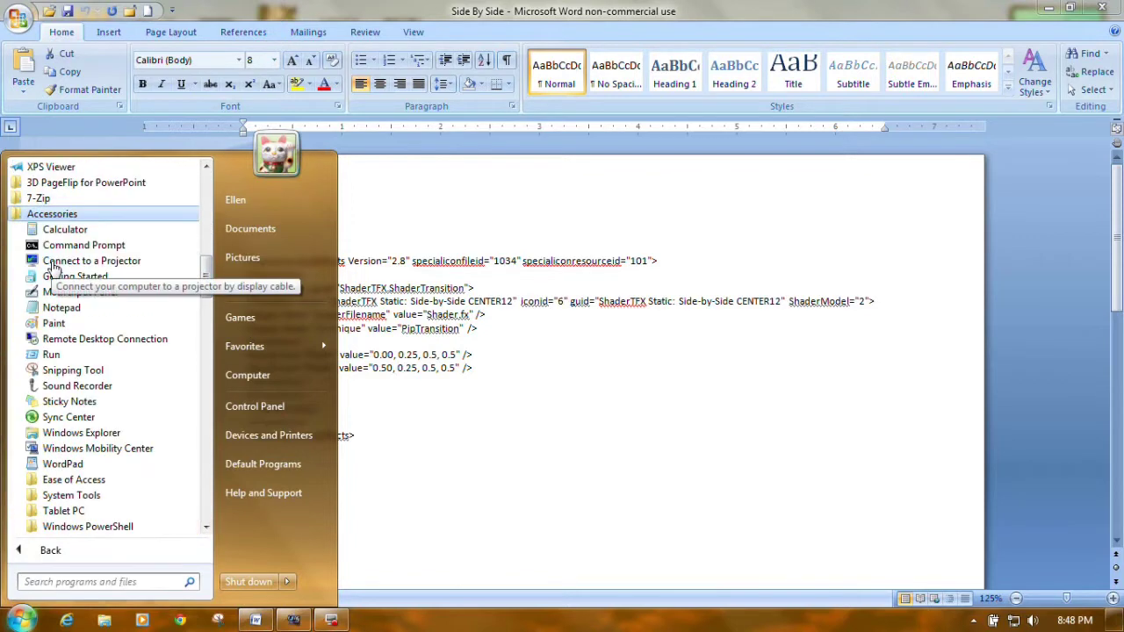
pyautogui.click(61, 307)
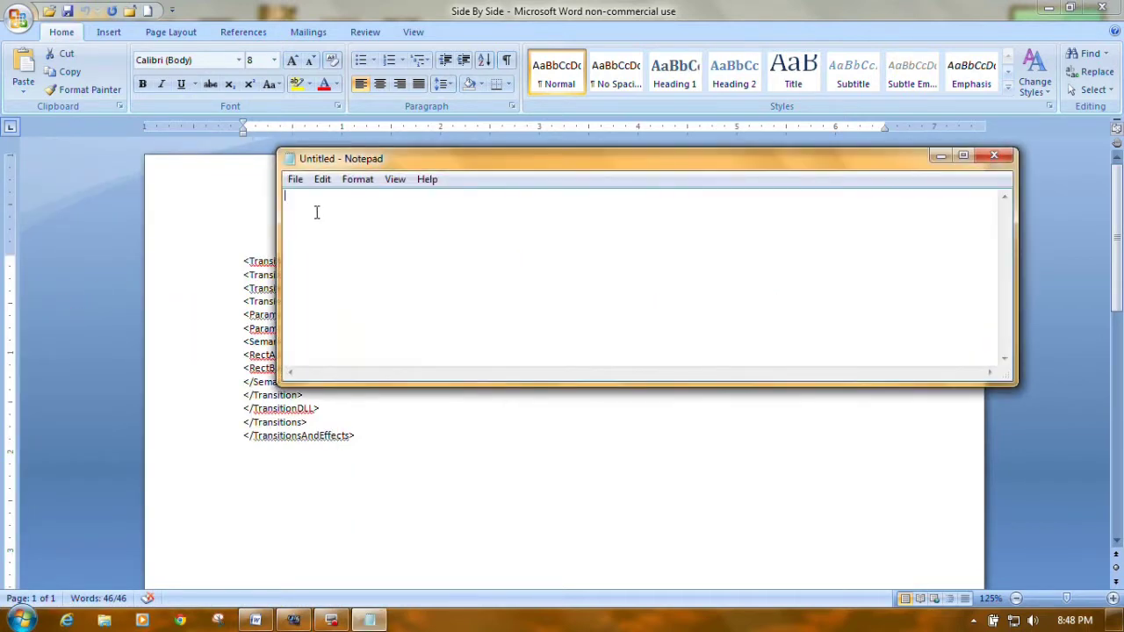
pyautogui.rightClick(286, 196)
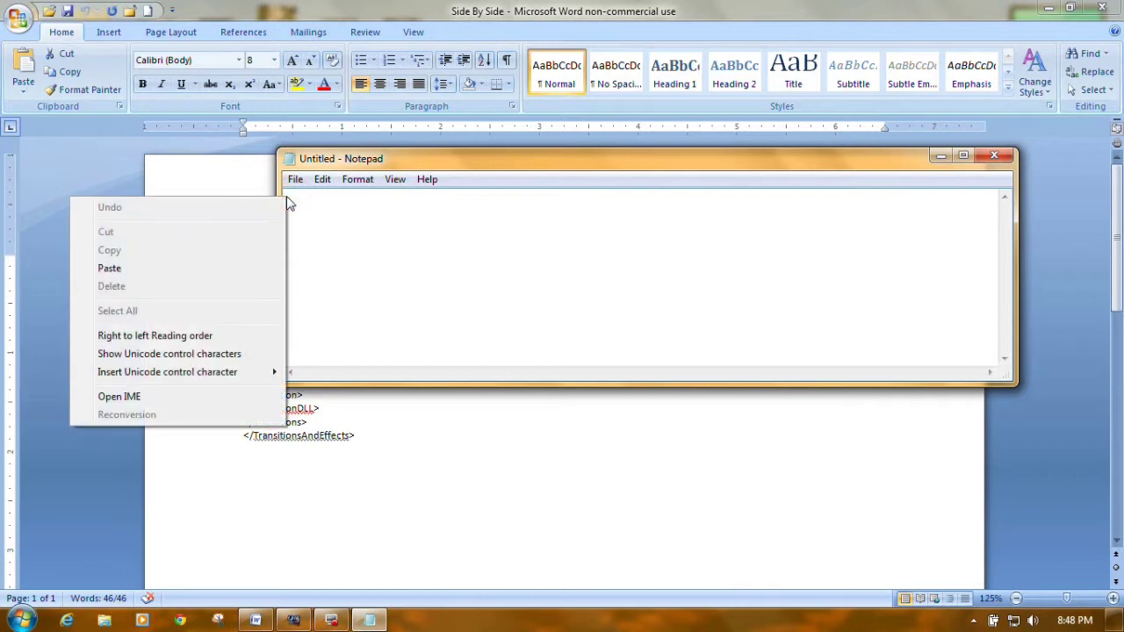
pyautogui.click(254, 268)
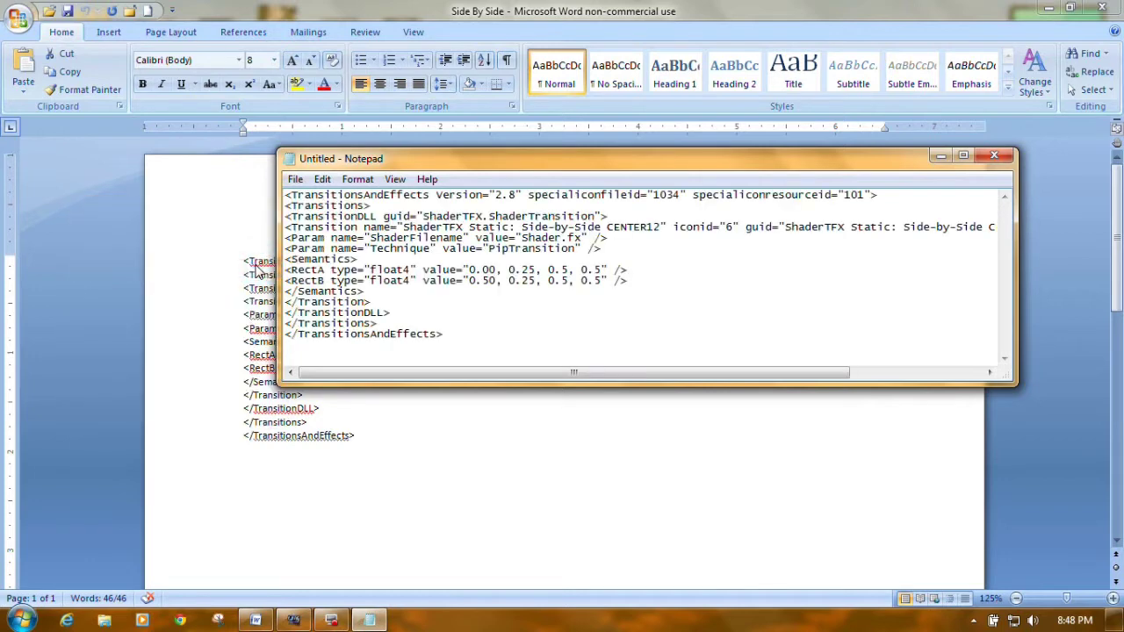
# Step: Save the code as Side By Side.xml in the Pictures library, replacing the existing file, and close Notepad and Word
pyautogui.click(296, 180)
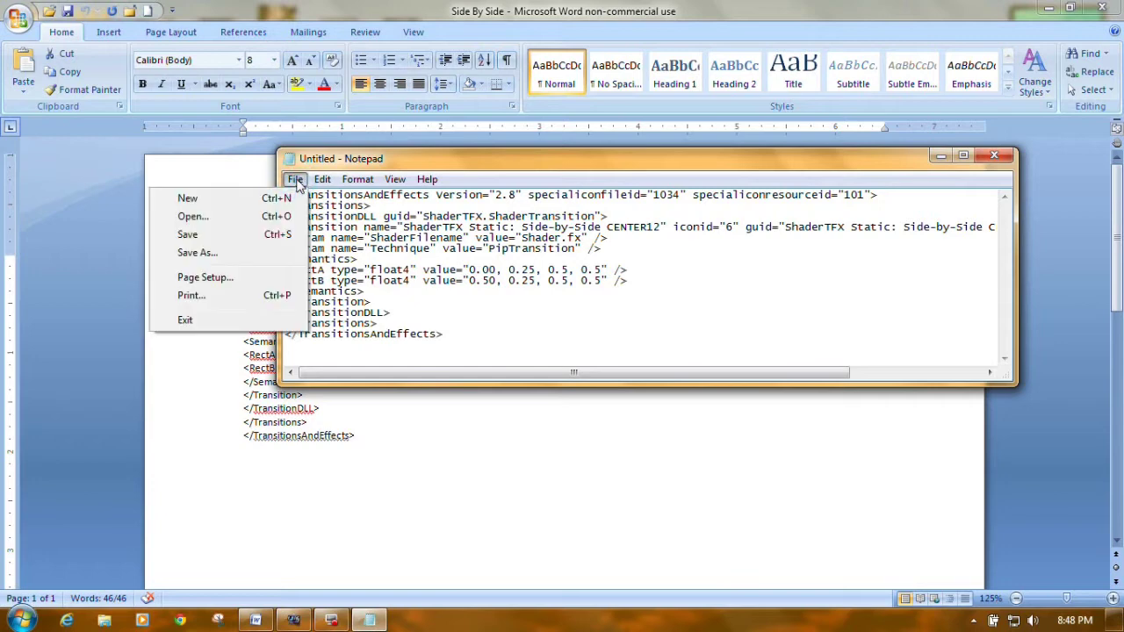
pyautogui.click(221, 255)
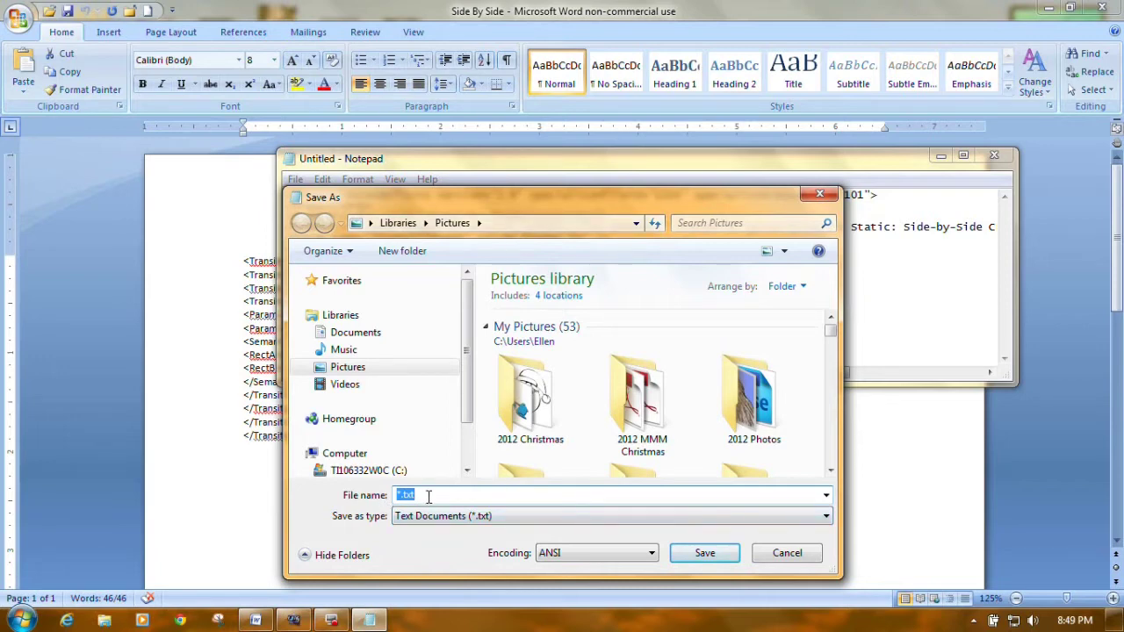
pyautogui.write('Side')
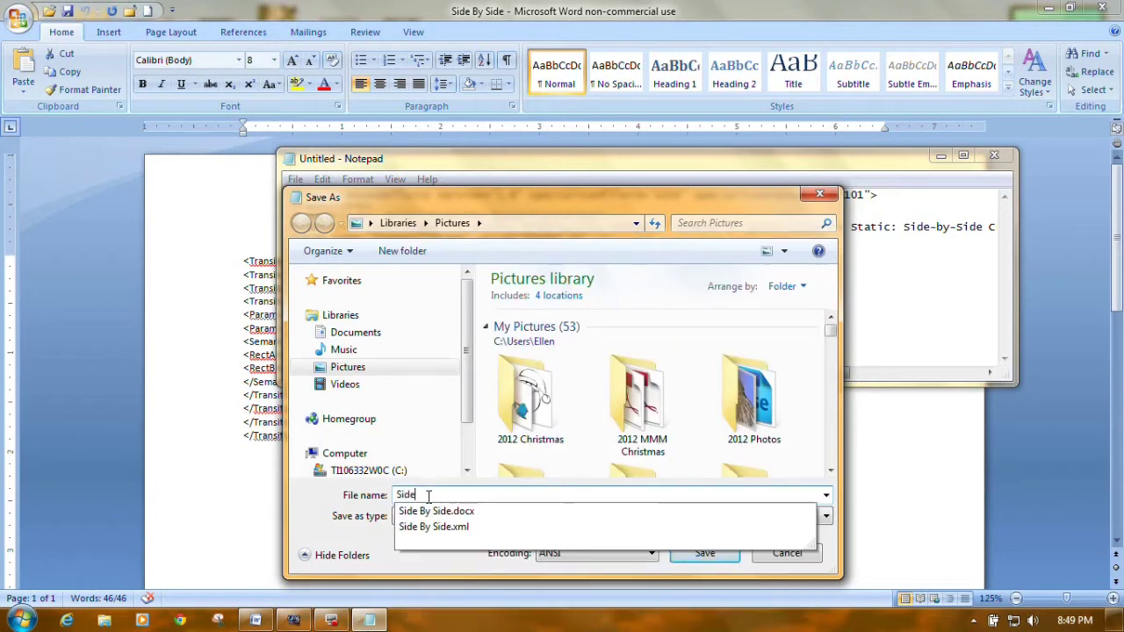
pyautogui.write(' By Side.xm')
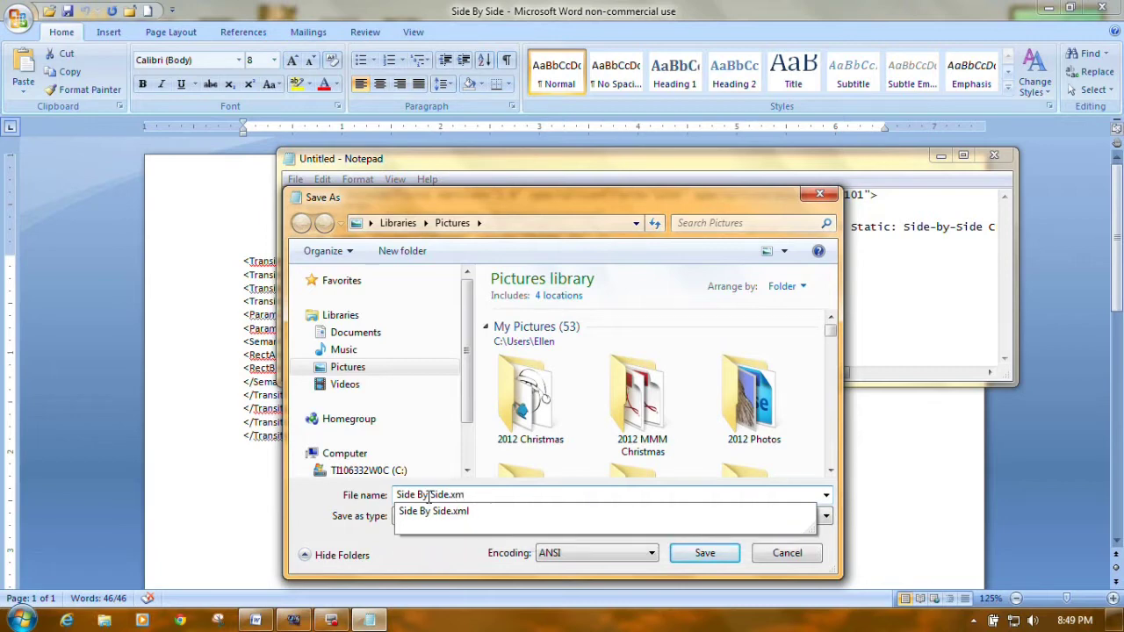
pyautogui.write('l')
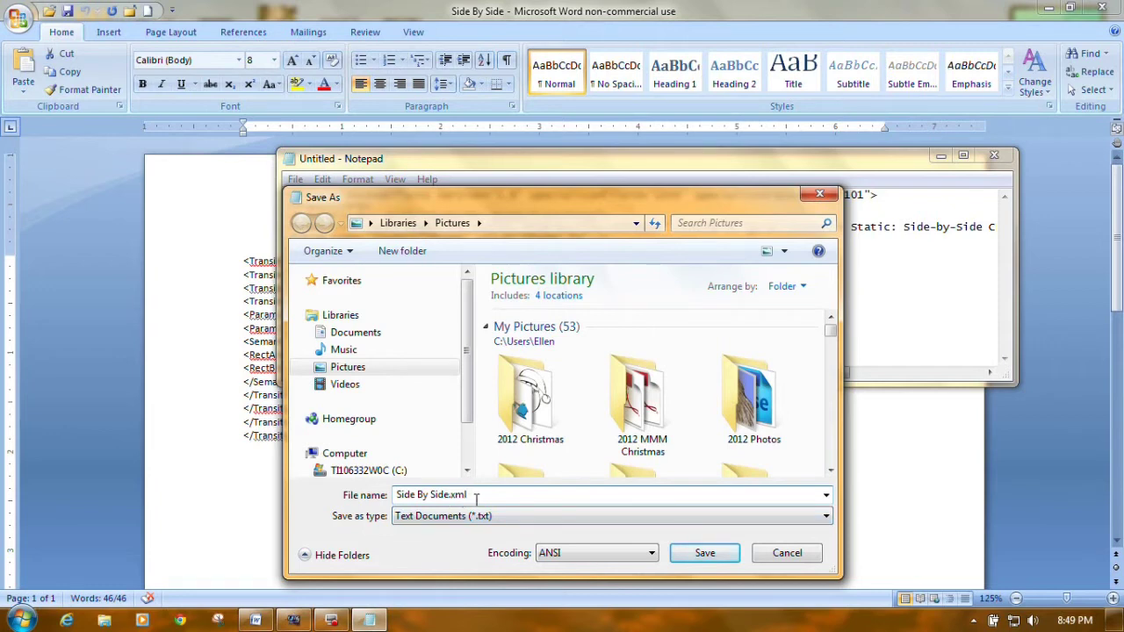
pyautogui.click(706, 554)
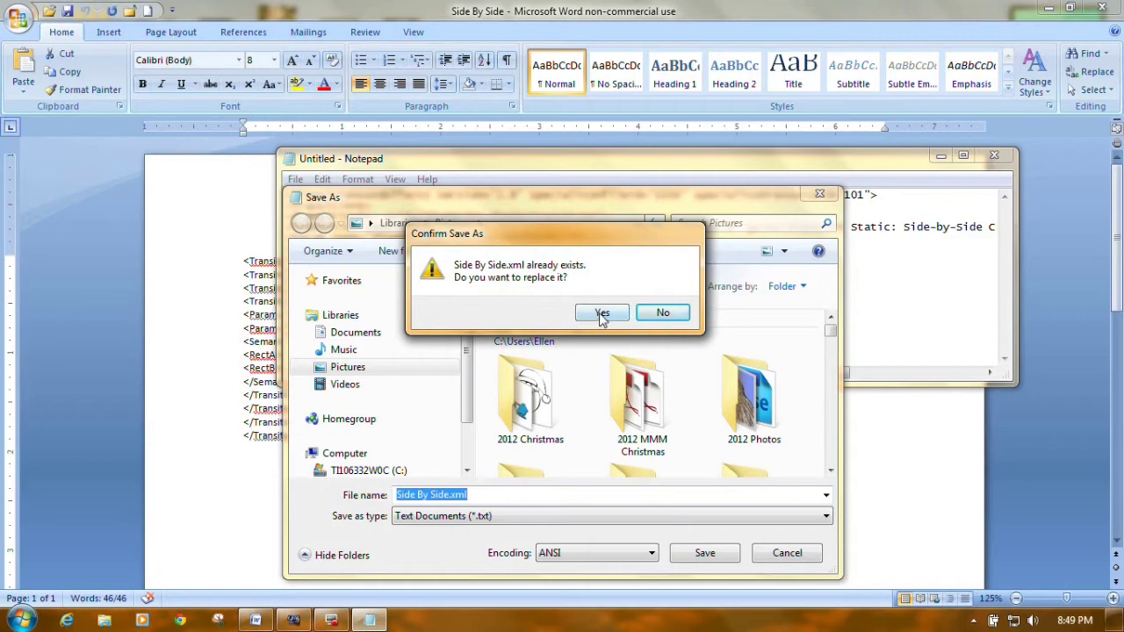
pyautogui.click(602, 314)
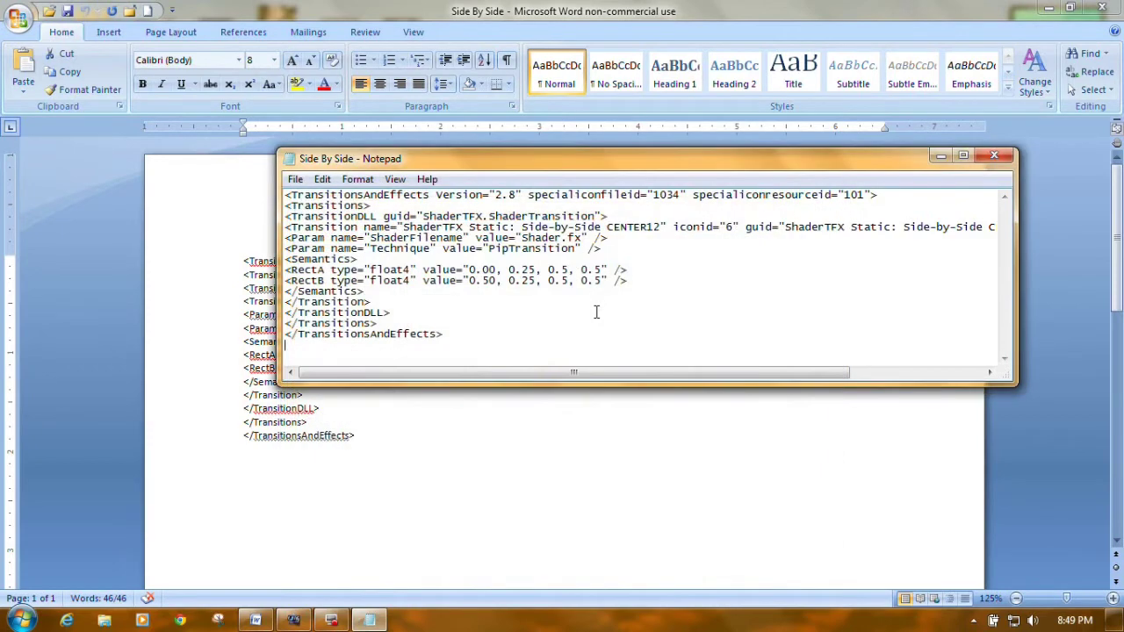
pyautogui.click(993, 156)
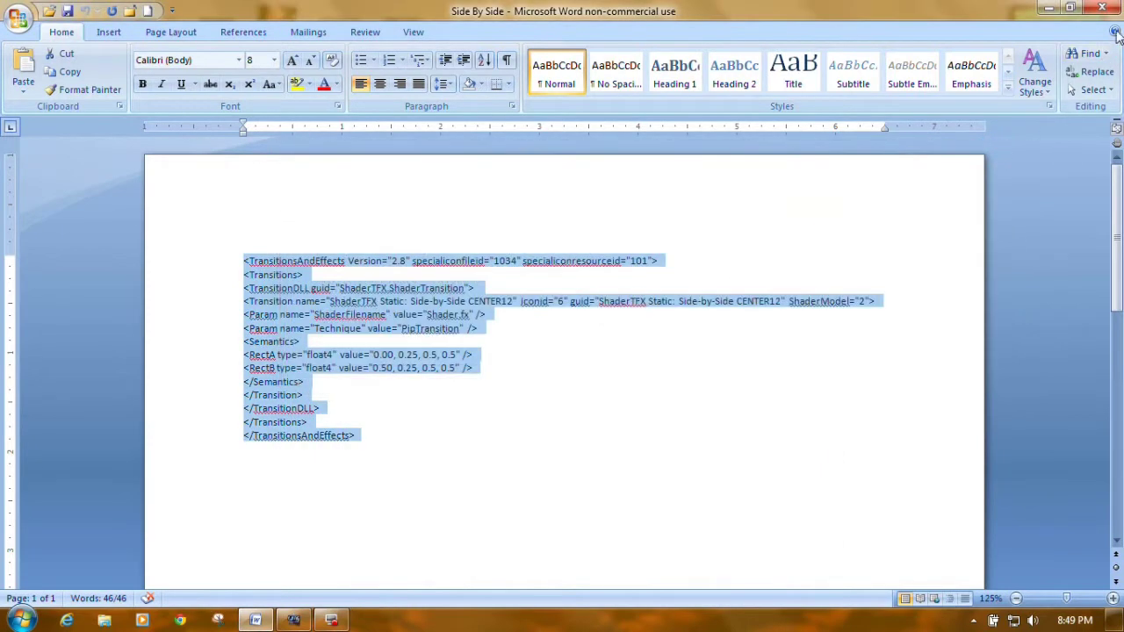
pyautogui.click(1104, 9)
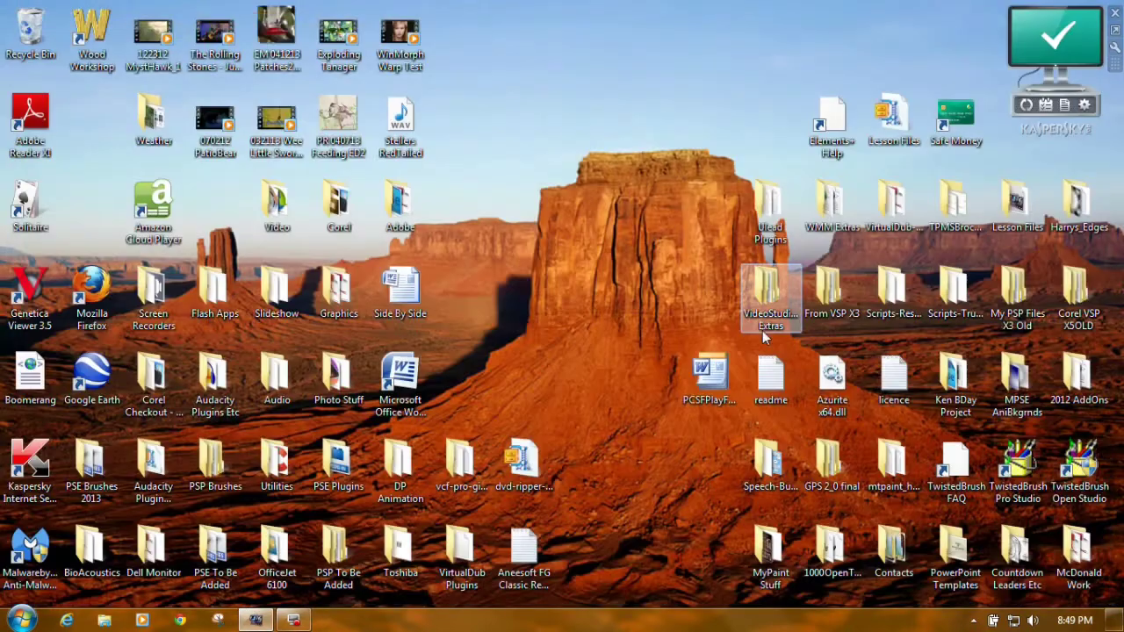
# Step: Open the My Pictures folder in the Pictures library and copy the Side By Side XML file
pyautogui.click(20, 620)
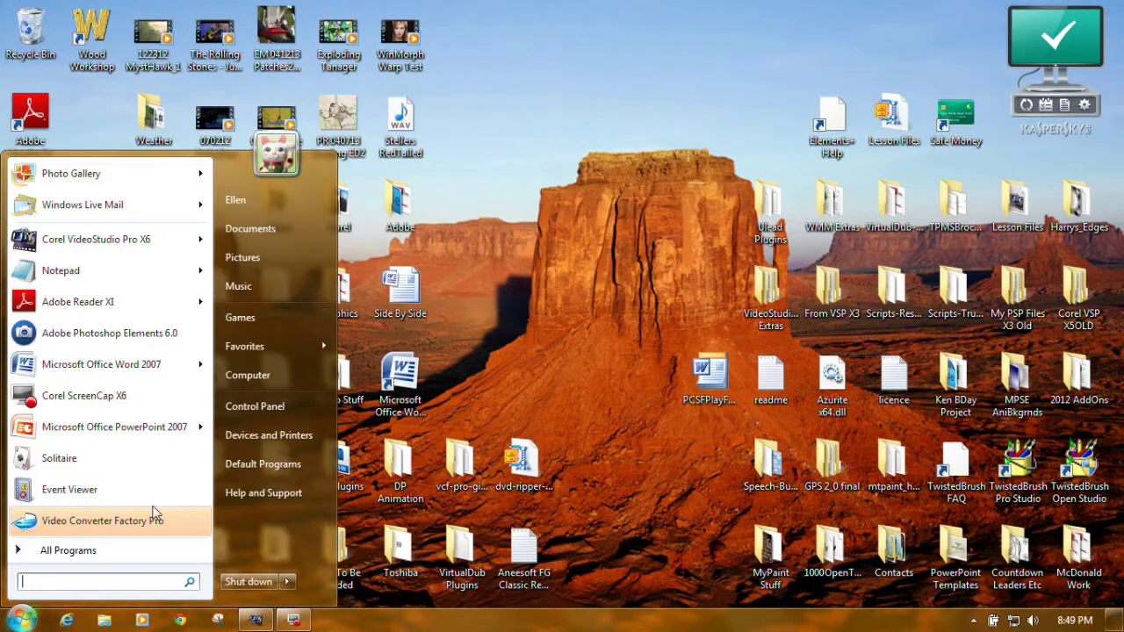
pyautogui.click(245, 260)
pyautogui.moveTo(1115, 140); pyautogui.dragTo(1116, 404)
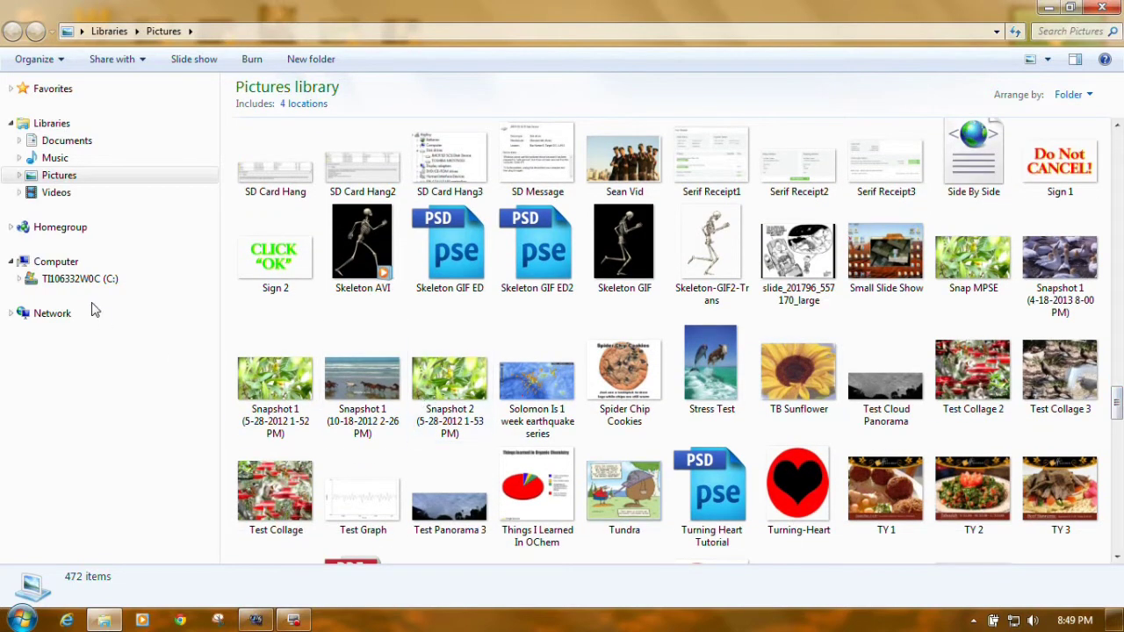
pyautogui.click(18, 176)
pyautogui.click(61, 192)
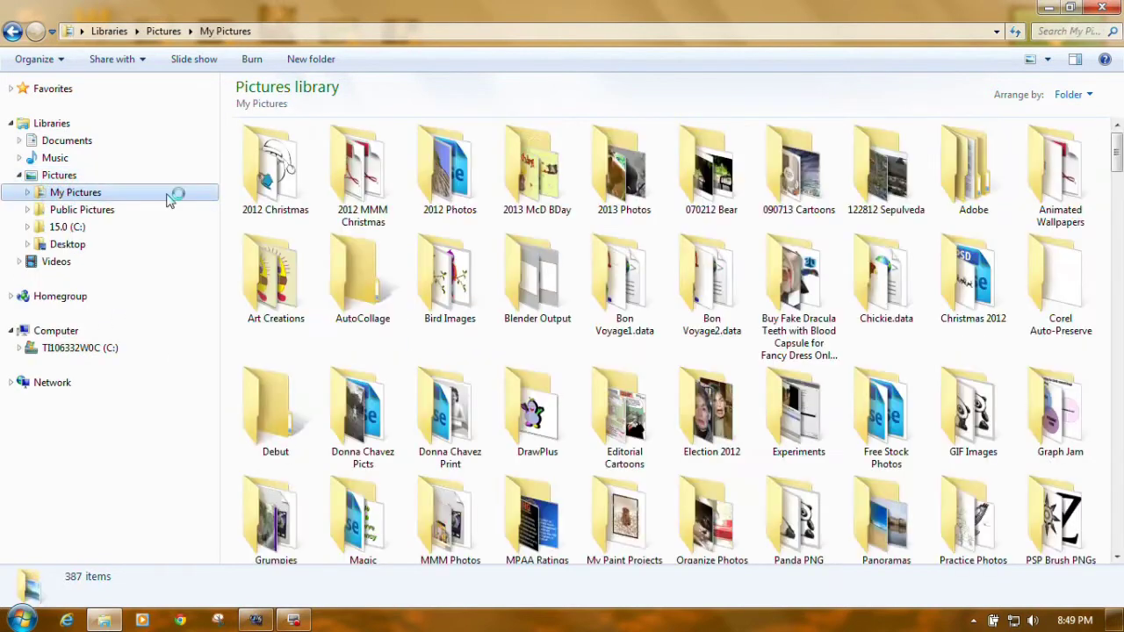
pyautogui.moveTo(1117, 151); pyautogui.dragTo(1115, 473)
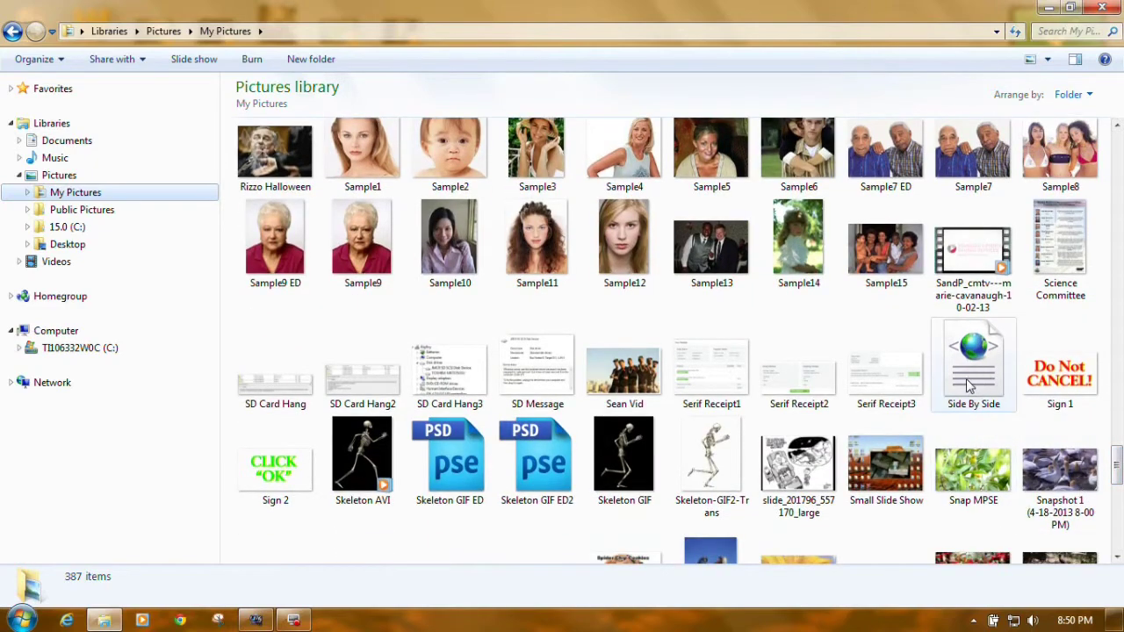
pyautogui.moveTo(968, 383)
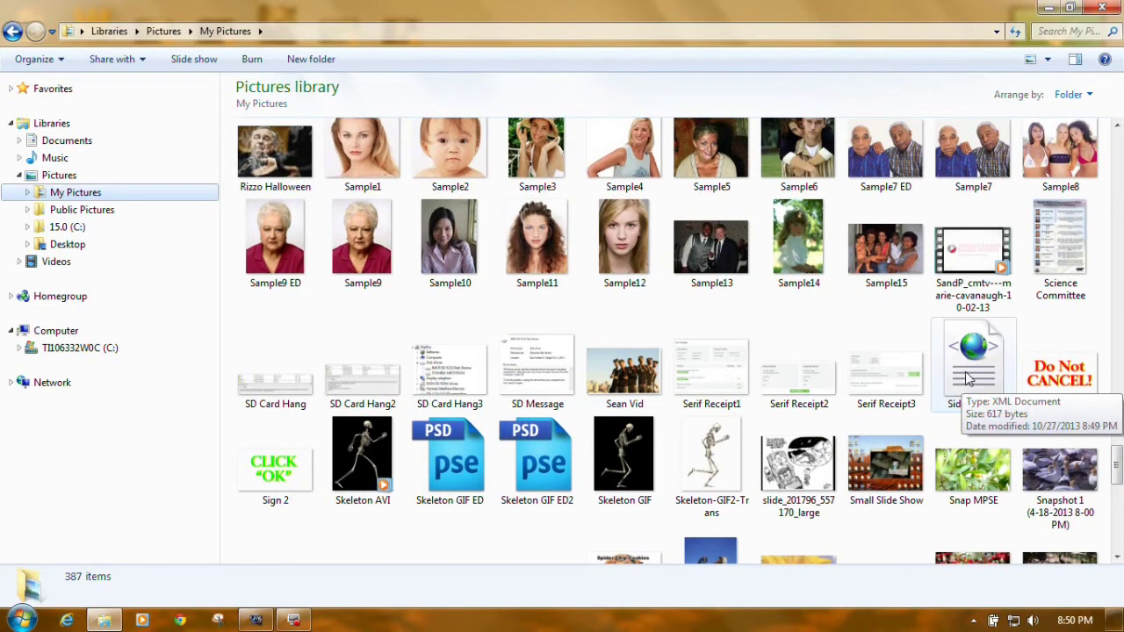
pyautogui.rightClick(969, 378)
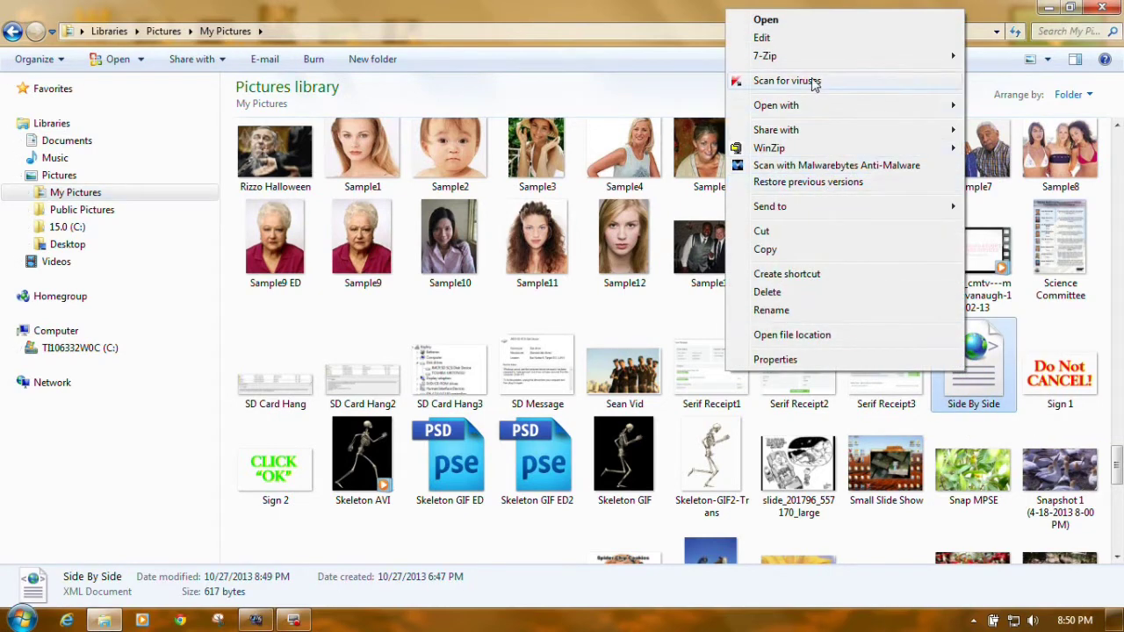
pyautogui.click(806, 251)
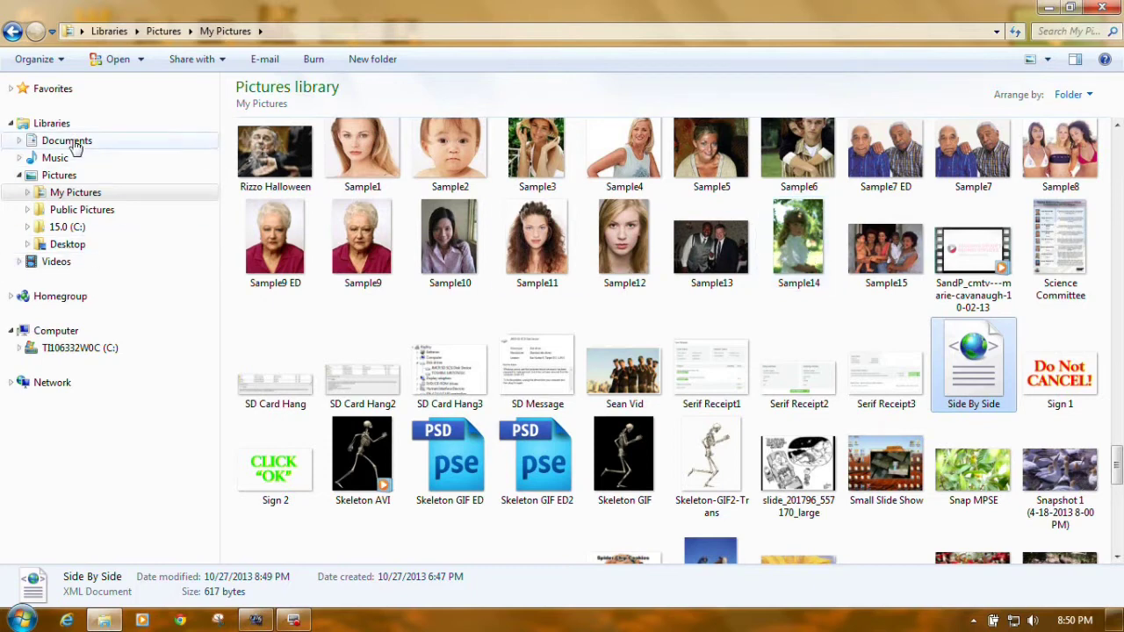
# Step: Paste the copied file into Program Files > Movie Maker > Shared > AddOnTFX, choosing Don't copy for the same-named file
pyautogui.click(20, 349)
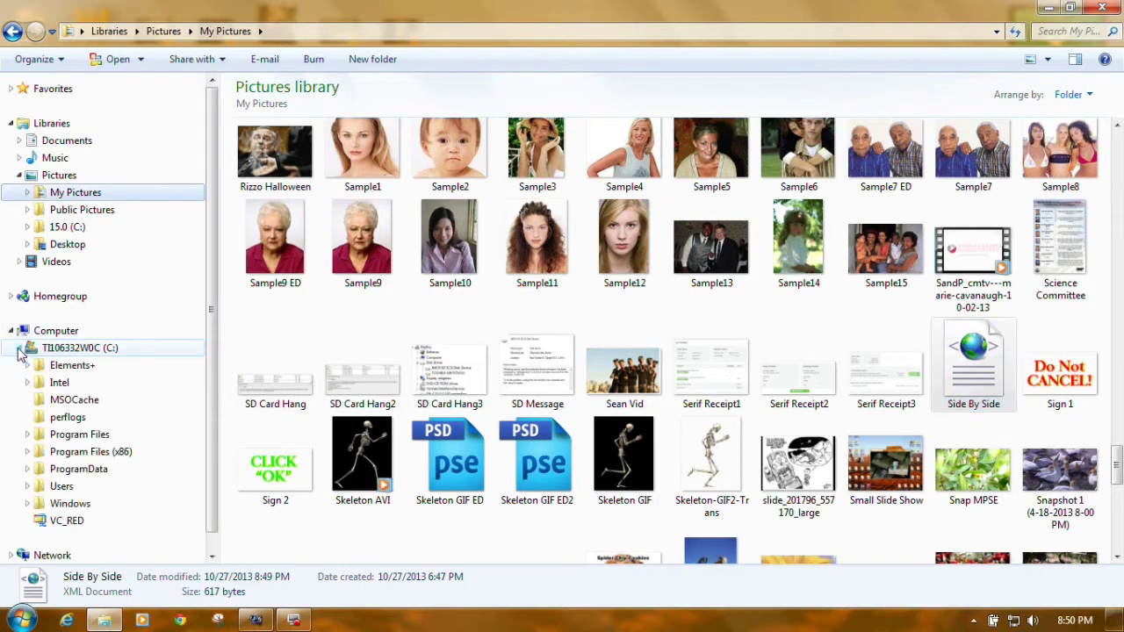
pyautogui.click(27, 434)
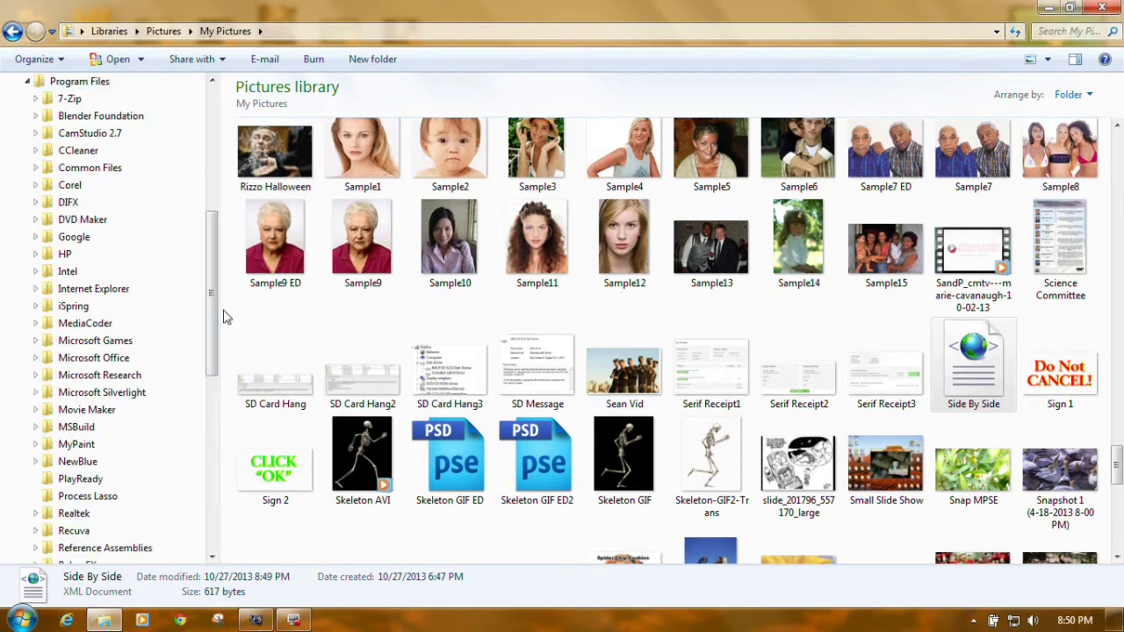
pyautogui.moveTo(210, 311); pyautogui.dragTo(203, 348)
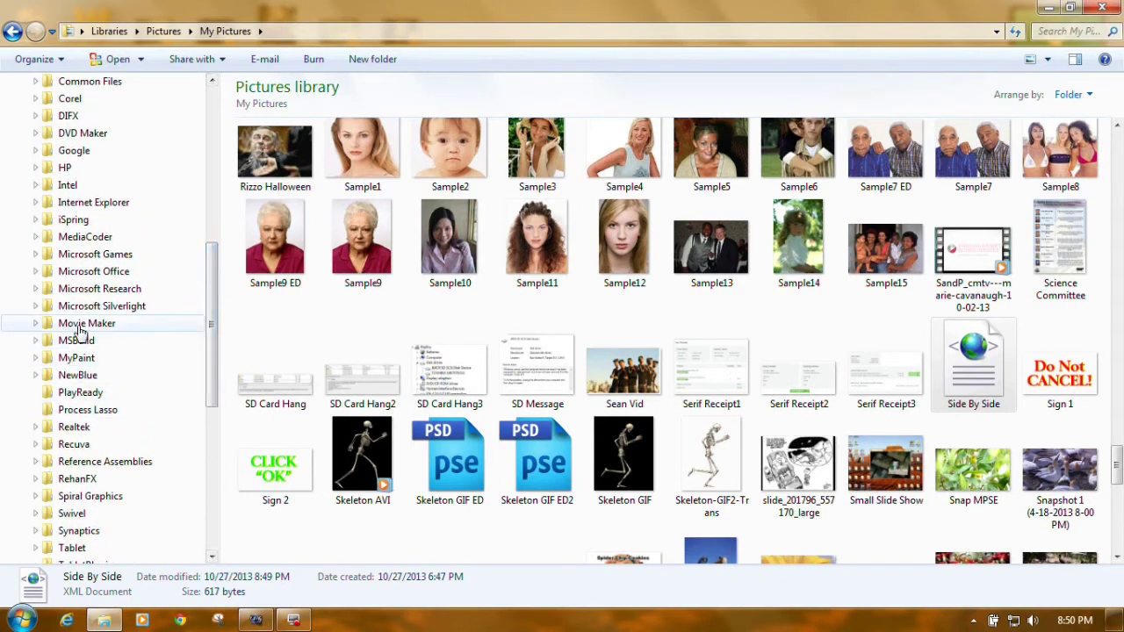
pyautogui.click(36, 324)
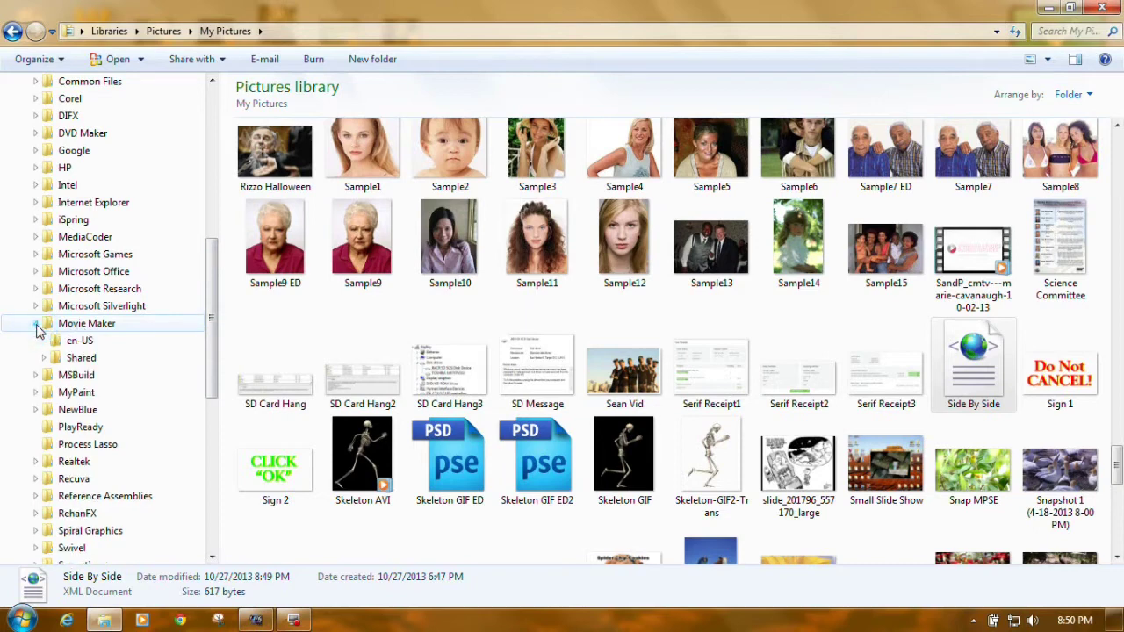
pyautogui.click(45, 358)
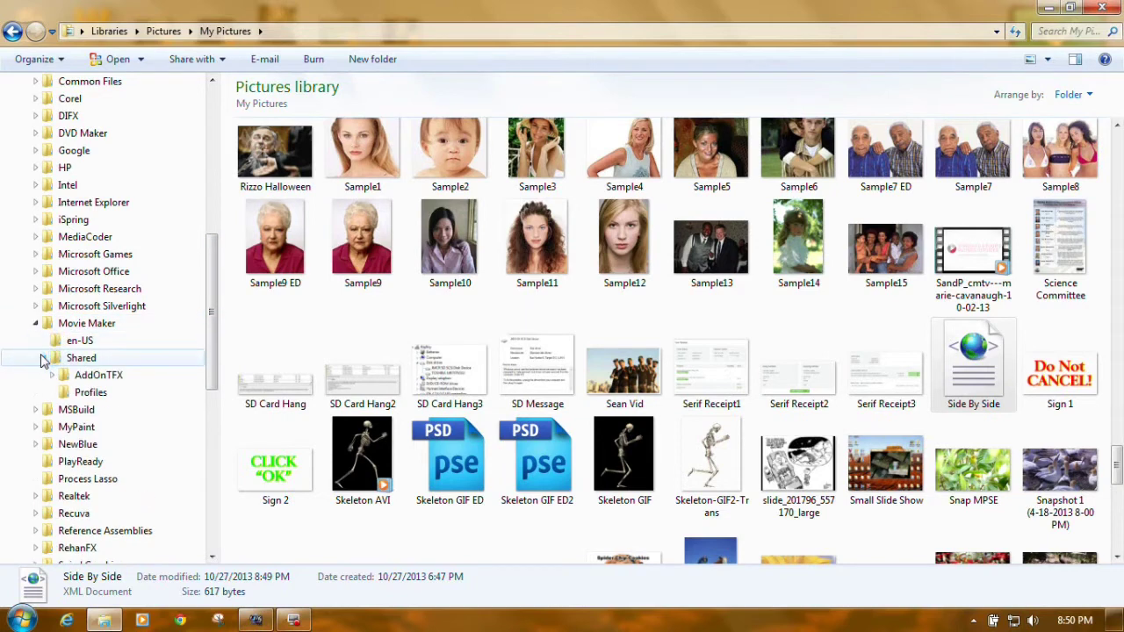
pyautogui.rightClick(103, 377)
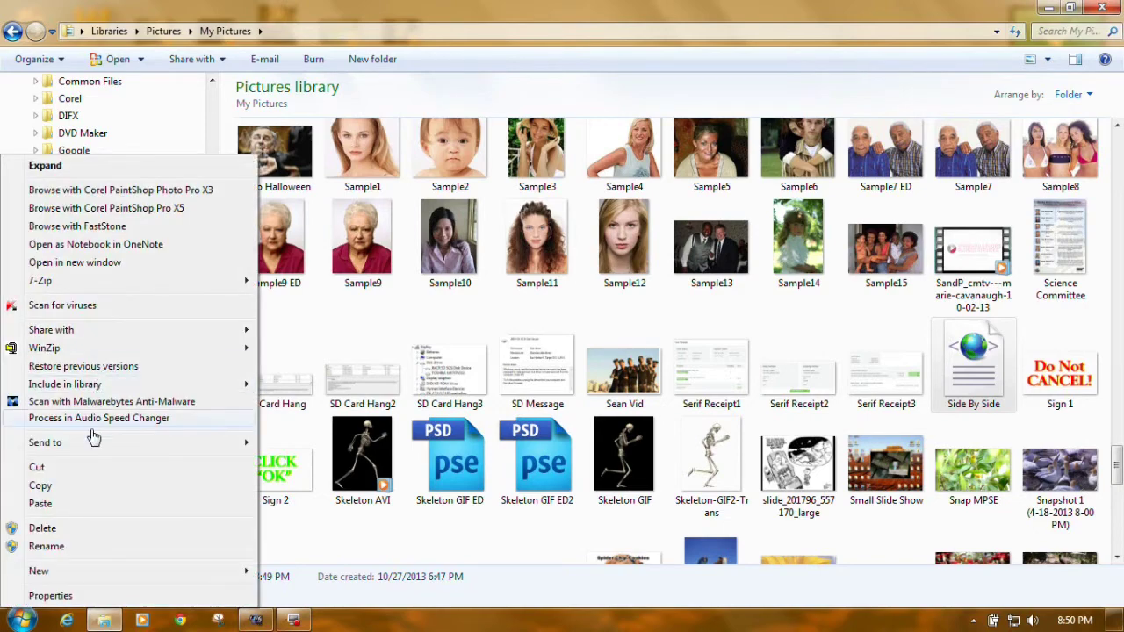
pyautogui.click(77, 506)
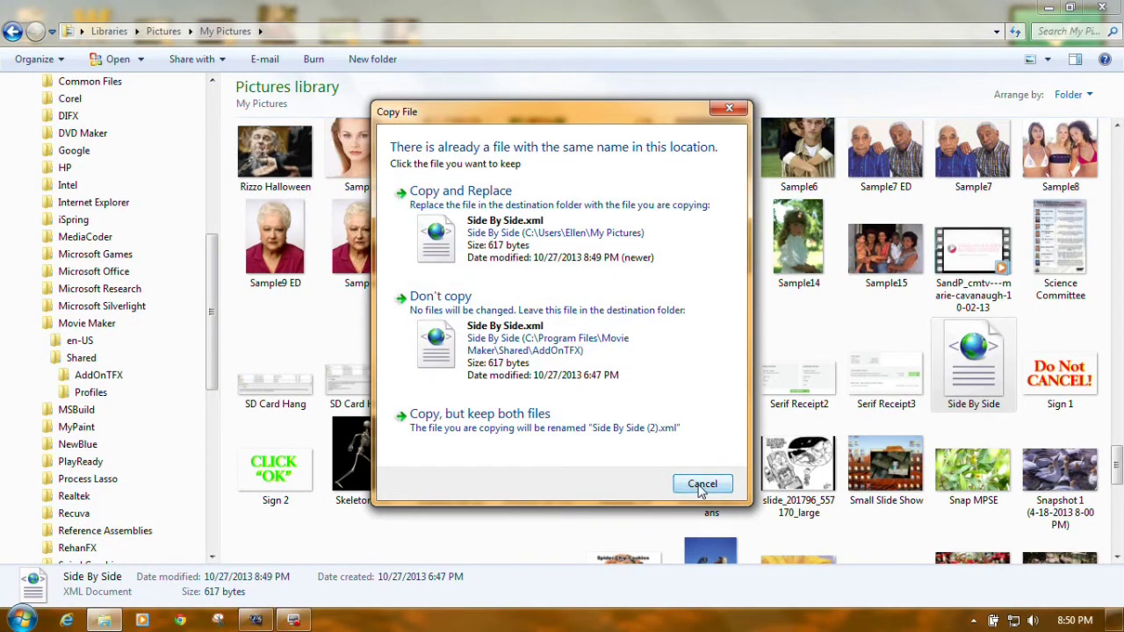
pyautogui.click(512, 332)
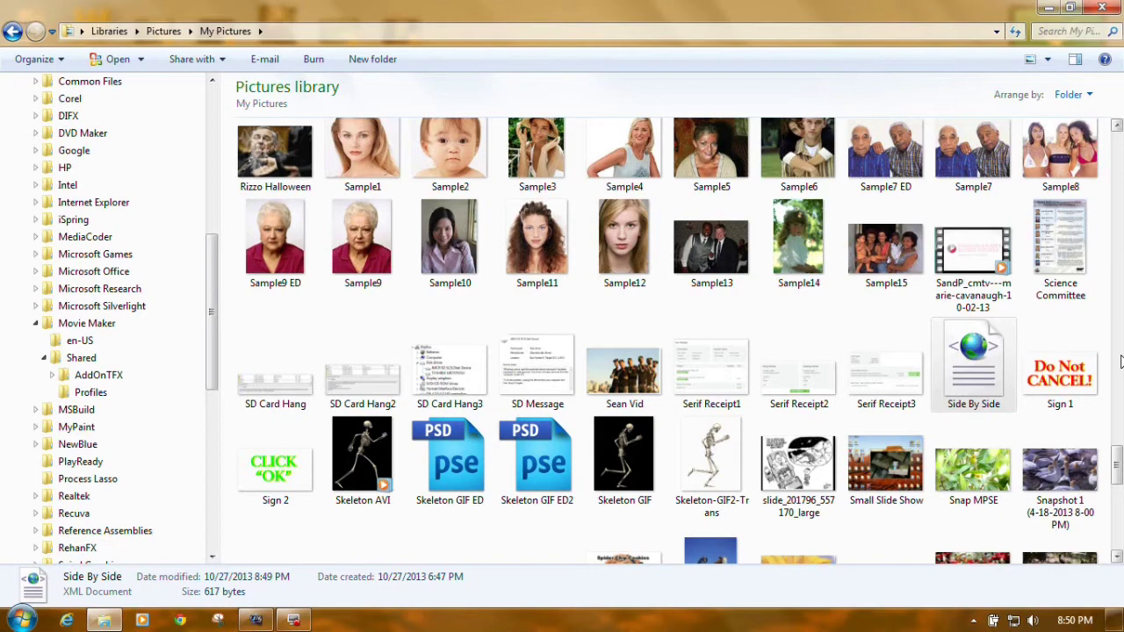
# Step: Open the AddOnTFX folder, look through it for the Side By Side file, and close the folder window
pyautogui.click(93, 378)
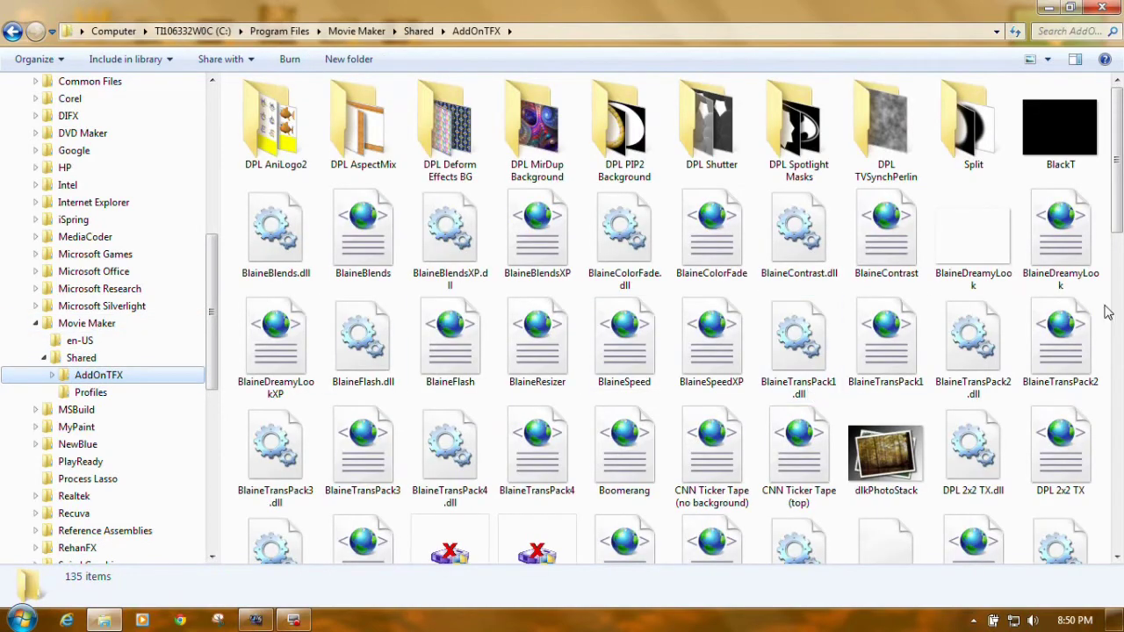
pyautogui.moveTo(1121, 204); pyautogui.dragTo(1112, 513)
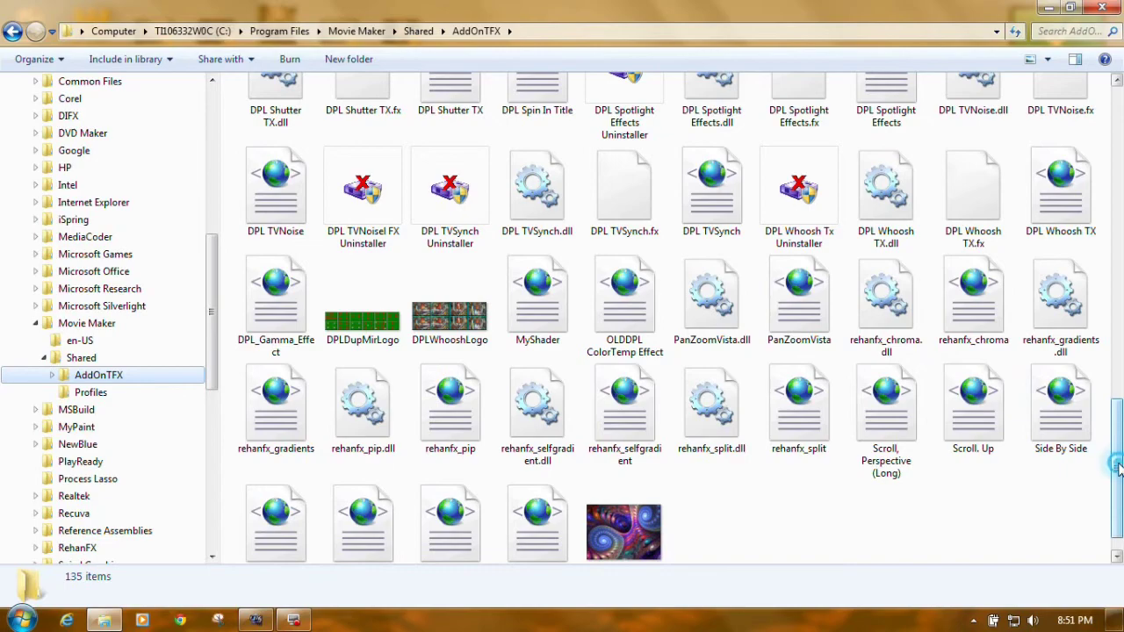
pyautogui.moveTo(1116, 468); pyautogui.dragTo(1116, 248)
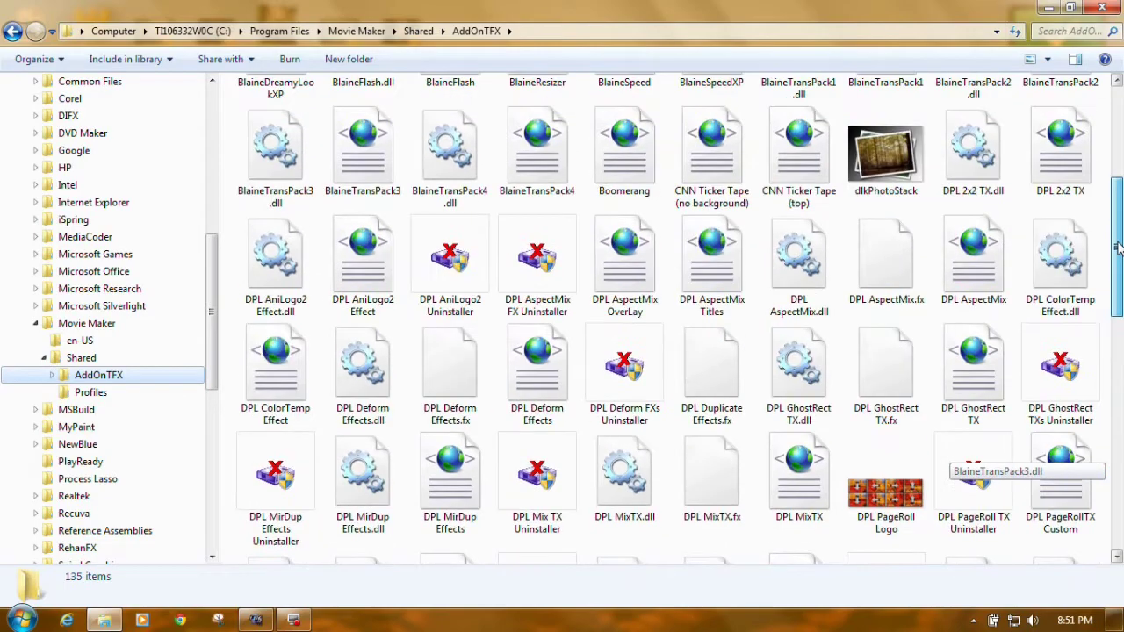
pyautogui.click(1103, 8)
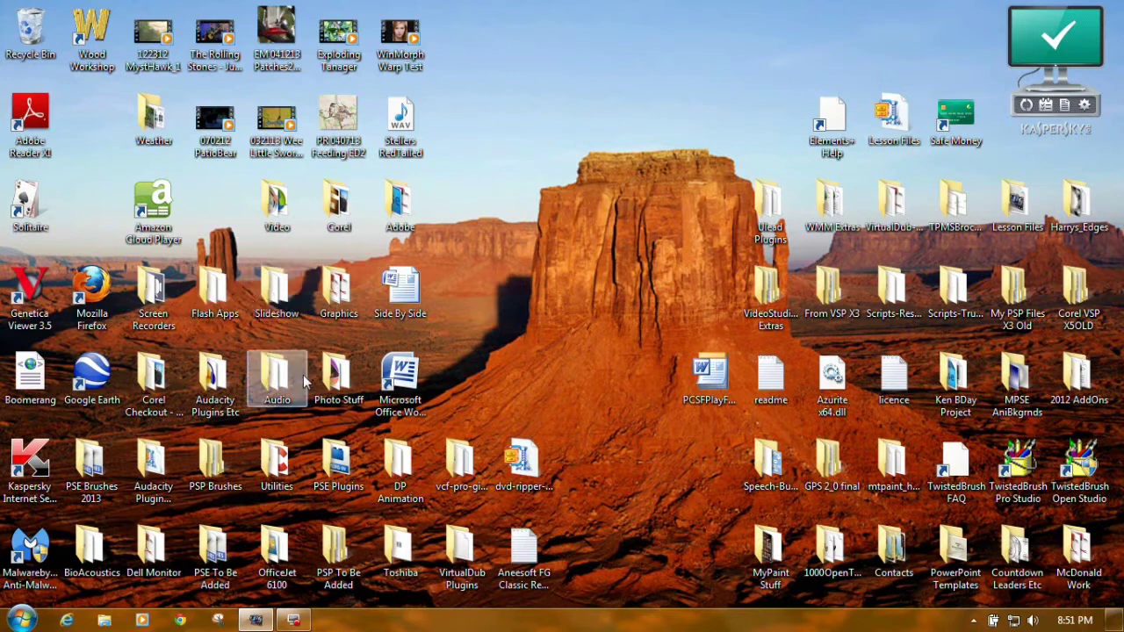
# Step: Open Windows Movie Maker 6.0 from the desktop's Video folder and place the 00043 and Wildlife clips on the video track
pyautogui.doubleClick(277, 200)
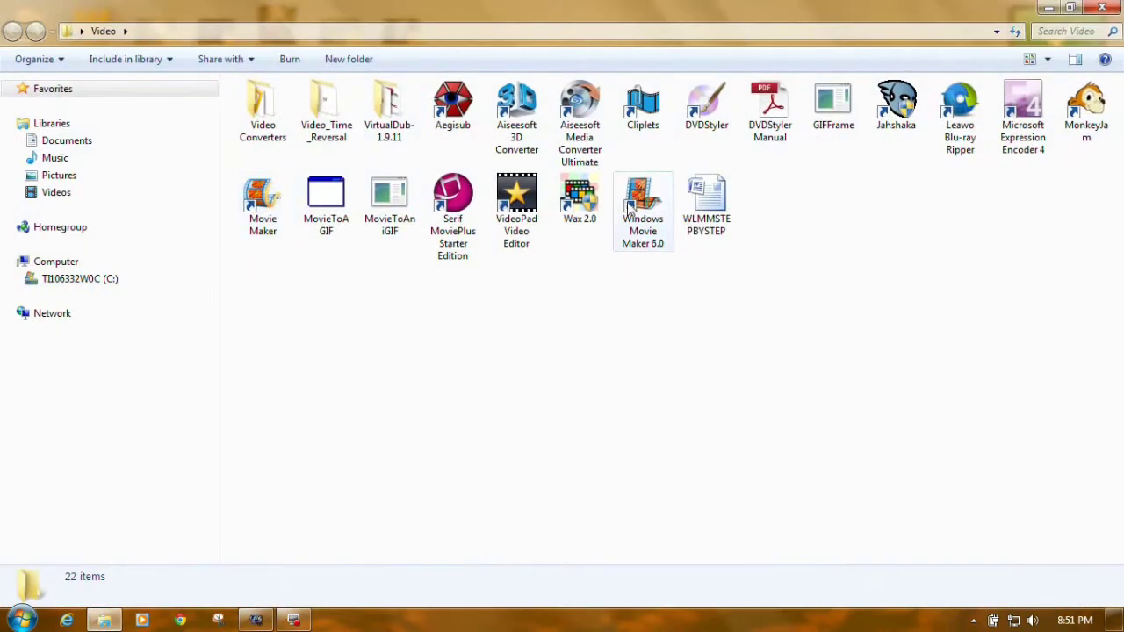
pyautogui.doubleClick(639, 198)
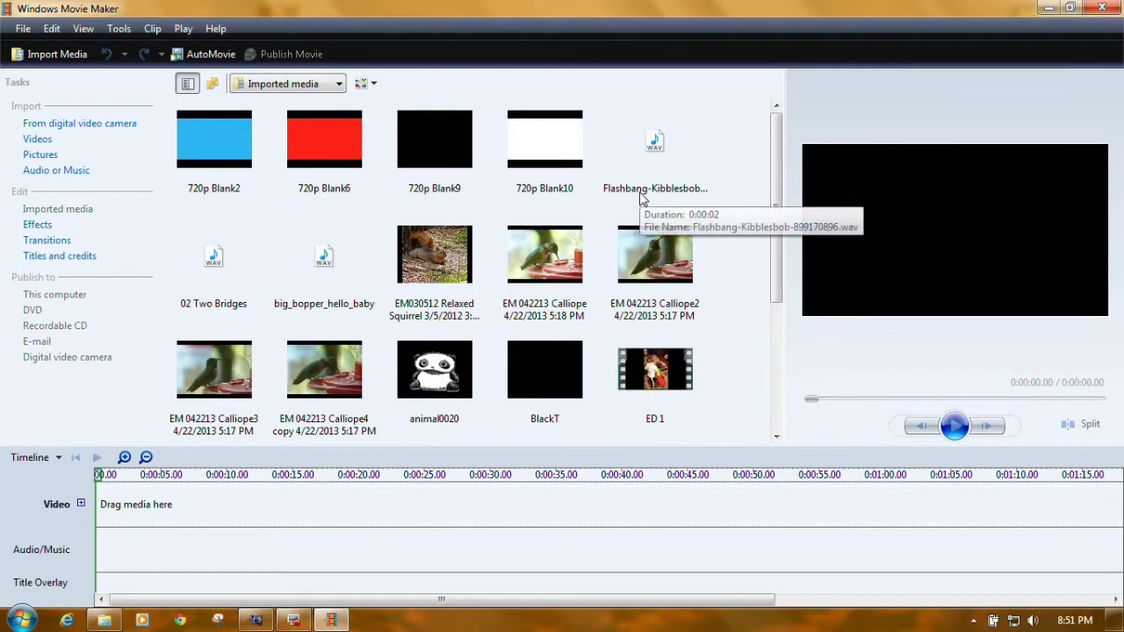
pyautogui.moveTo(776, 173); pyautogui.dragTo(774, 297)
pyautogui.moveTo(431, 260); pyautogui.dragTo(271, 502)
pyautogui.moveTo(436, 375); pyautogui.dragTo(409, 511)
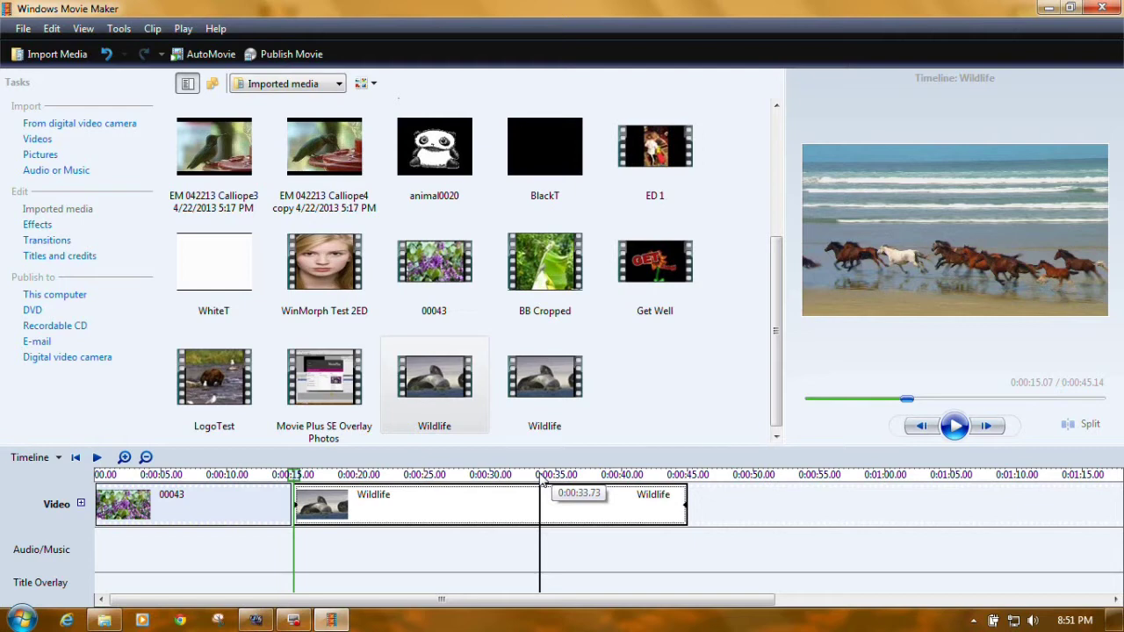
# Step: Add the second ShaderTFX Static: Side-by-Side CENTER12 transition between the 00043 and Wildlife clips
pyautogui.click(51, 242)
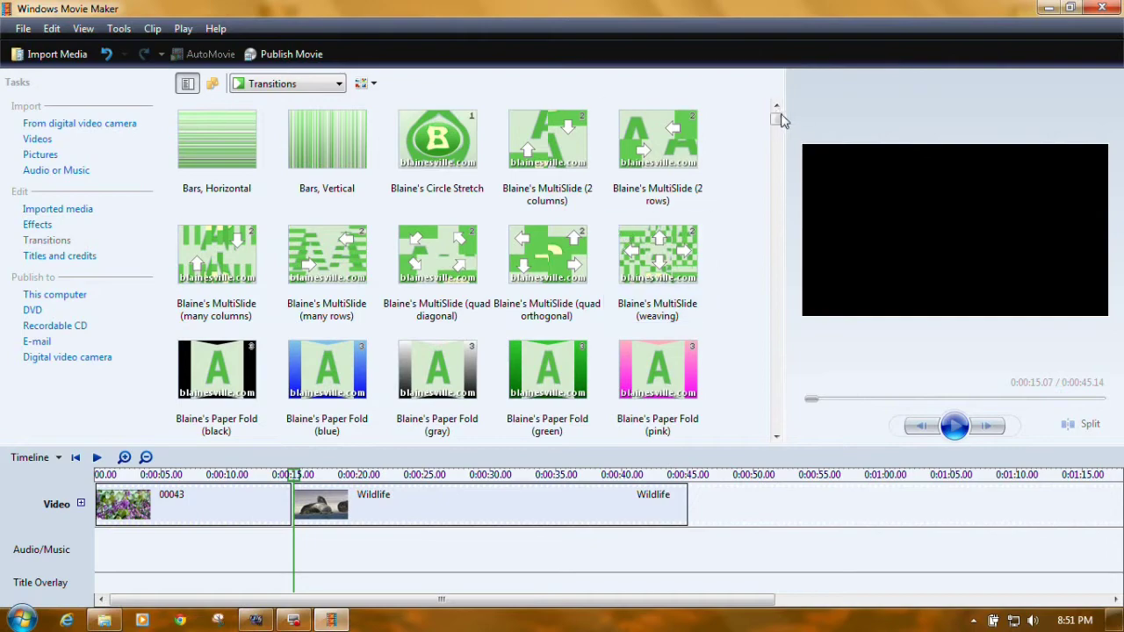
pyautogui.moveTo(777, 121)
pyautogui.mouseDown()
pyautogui.moveTo(776, 169)
pyautogui.moveTo(777, 138)
pyautogui.mouseUp()
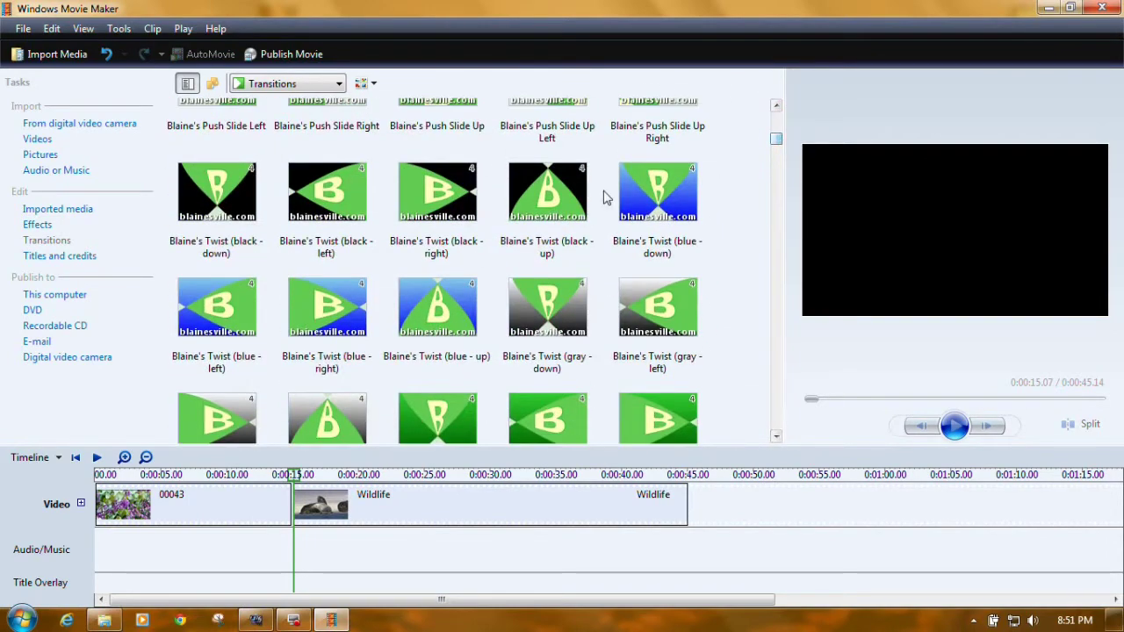
pyautogui.moveTo(777, 140); pyautogui.dragTo(753, 375)
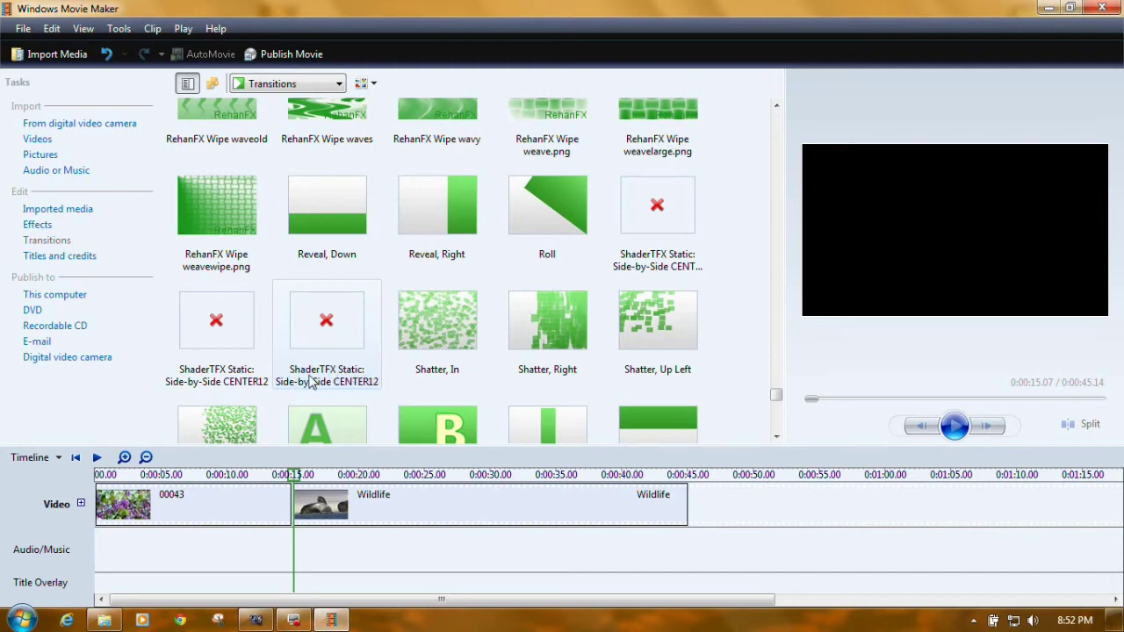
pyautogui.click(348, 332)
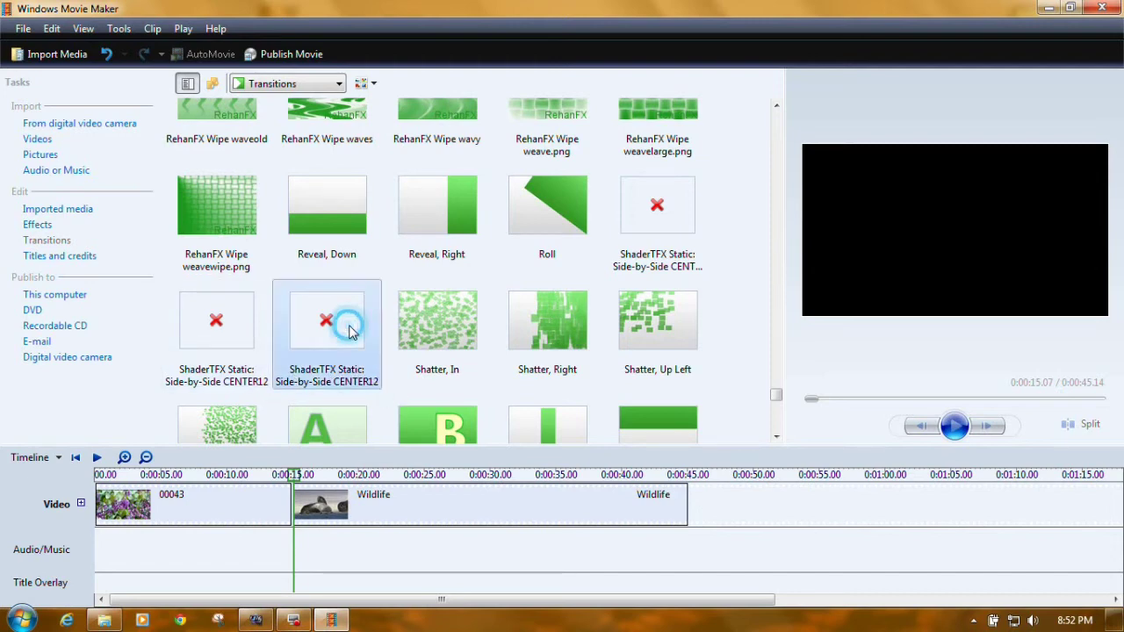
pyautogui.moveTo(343, 326); pyautogui.dragTo(326, 513)
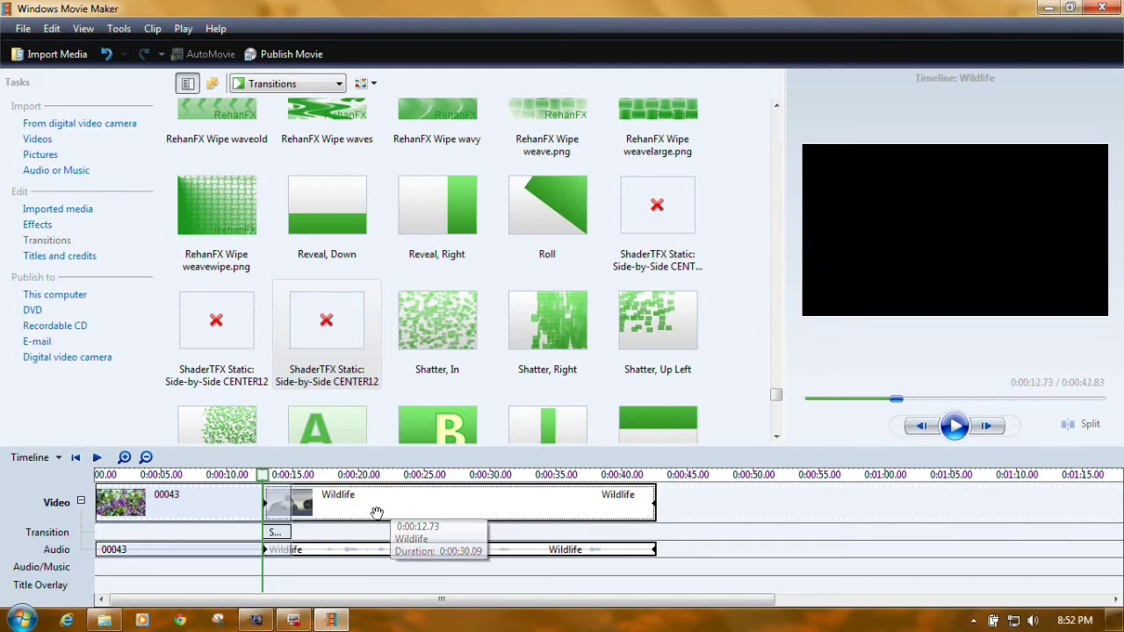
# Step: Extend the side-by-side transition back to the start of the timeline and play part of the result
pyautogui.click(274, 533)
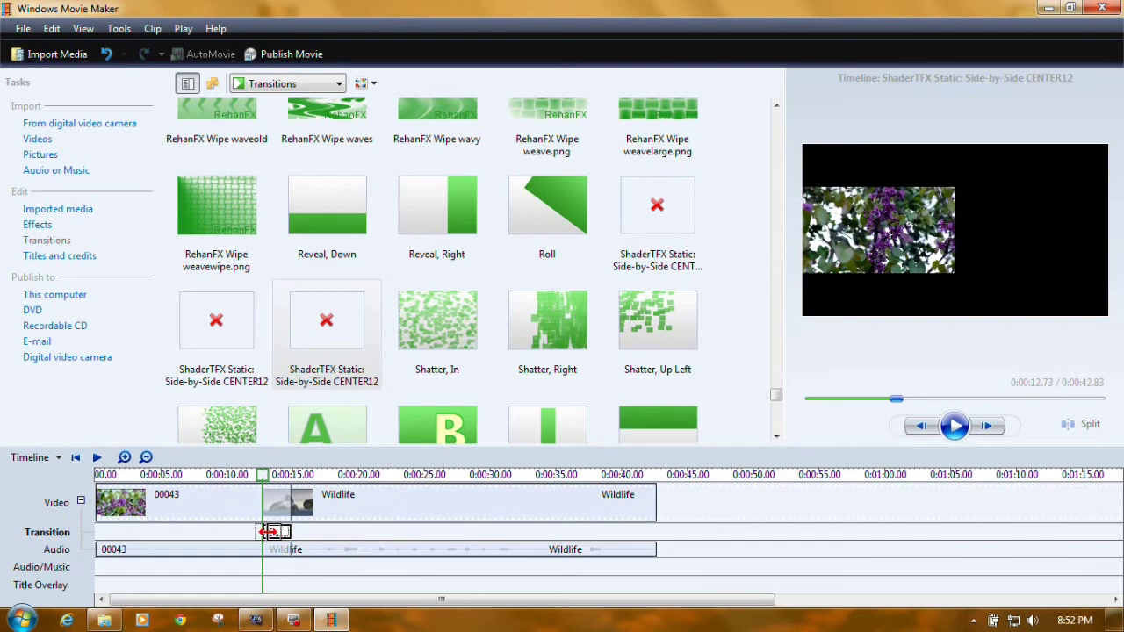
pyautogui.moveTo(265, 532); pyautogui.dragTo(94, 532)
pyautogui.click(955, 425)
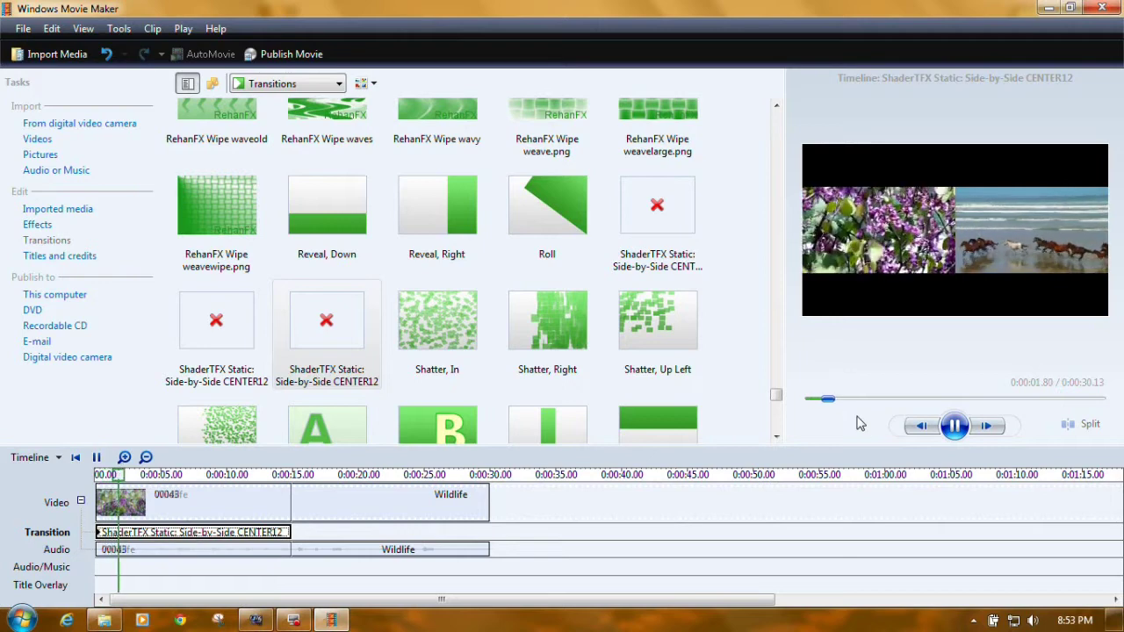
pyautogui.click(954, 426)
# Step: Enlarge the timeline area so its tracks are taller and make the preview monitor slightly narrower
pyautogui.moveTo(876, 447); pyautogui.dragTo(876, 370)
pyautogui.scroll(2, 786, 255)
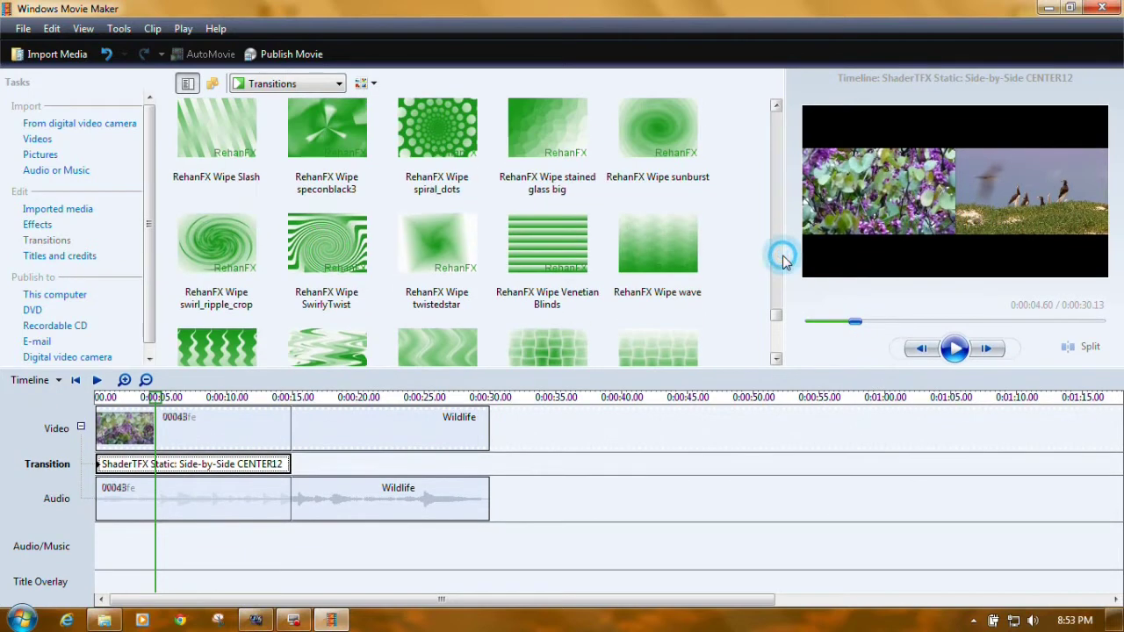
pyautogui.moveTo(784, 256); pyautogui.dragTo(798, 255)
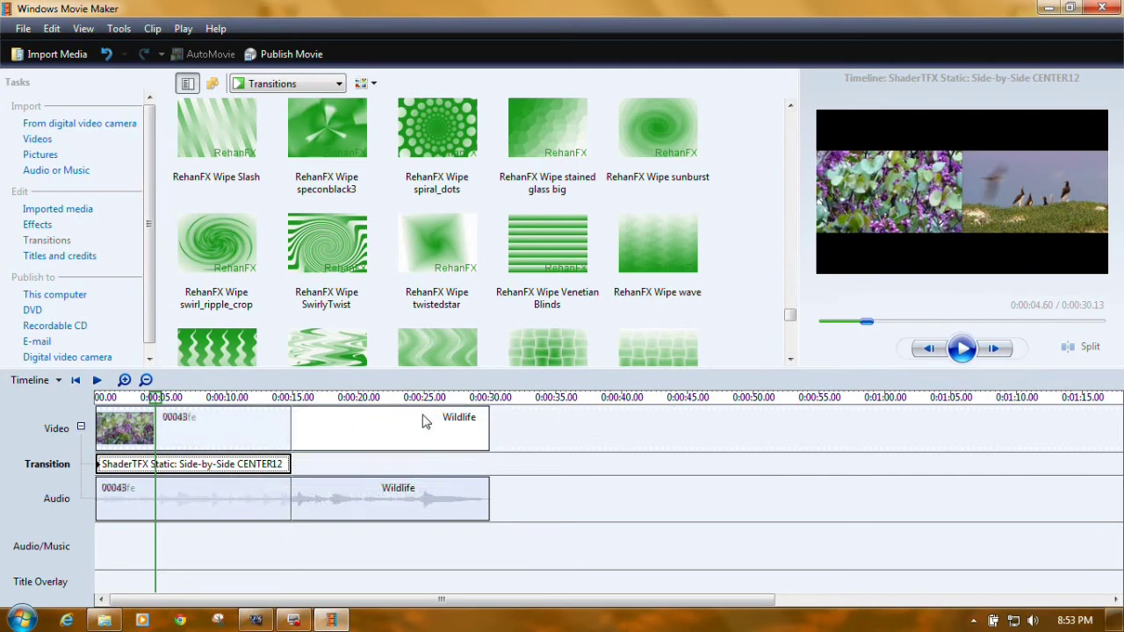
# Step: Undo the extension of the side-by-side transition and its insertion
pyautogui.click(107, 54)
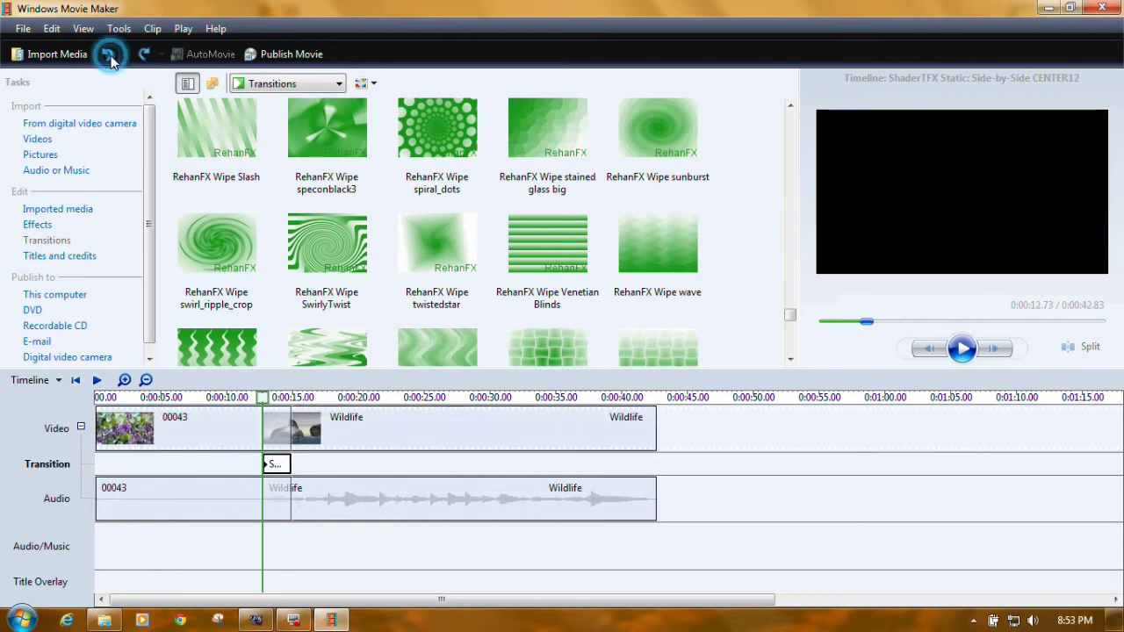
pyautogui.click(107, 55)
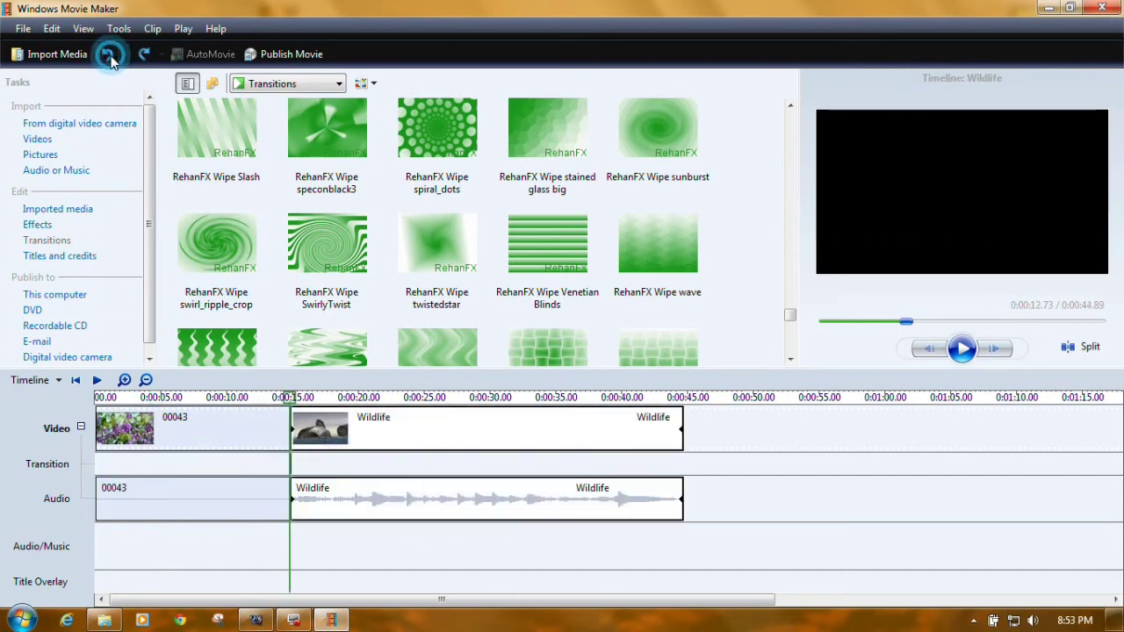
# Step: Remove the Wildlife clip from the timeline and add the LogoTest clip from the imported media after 00043
pyautogui.rightClick(431, 434)
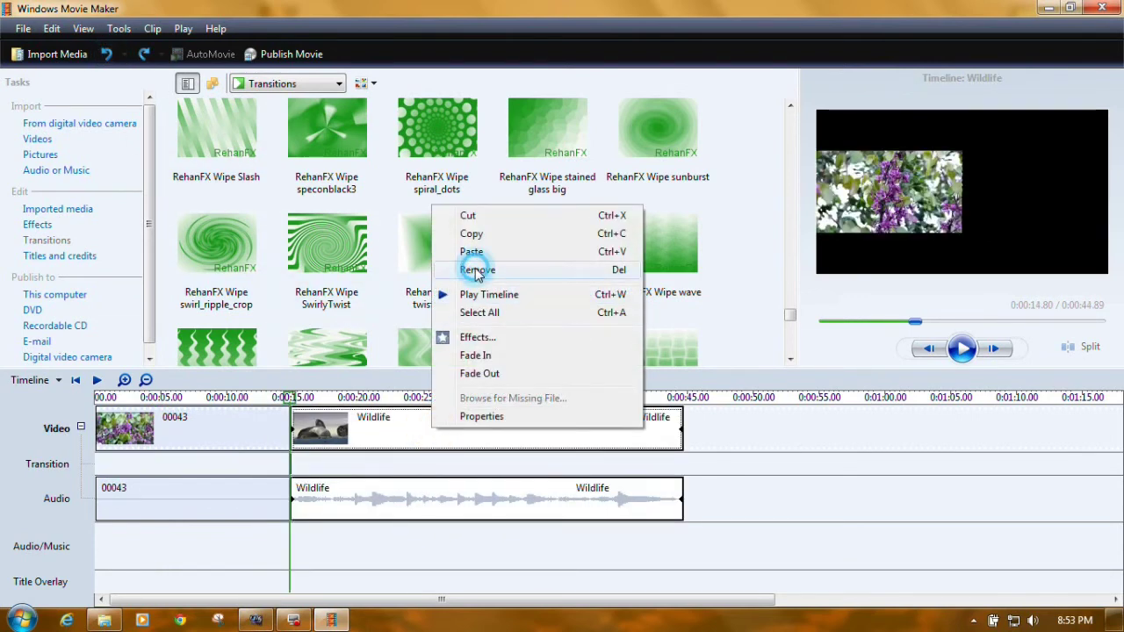
pyautogui.click(475, 269)
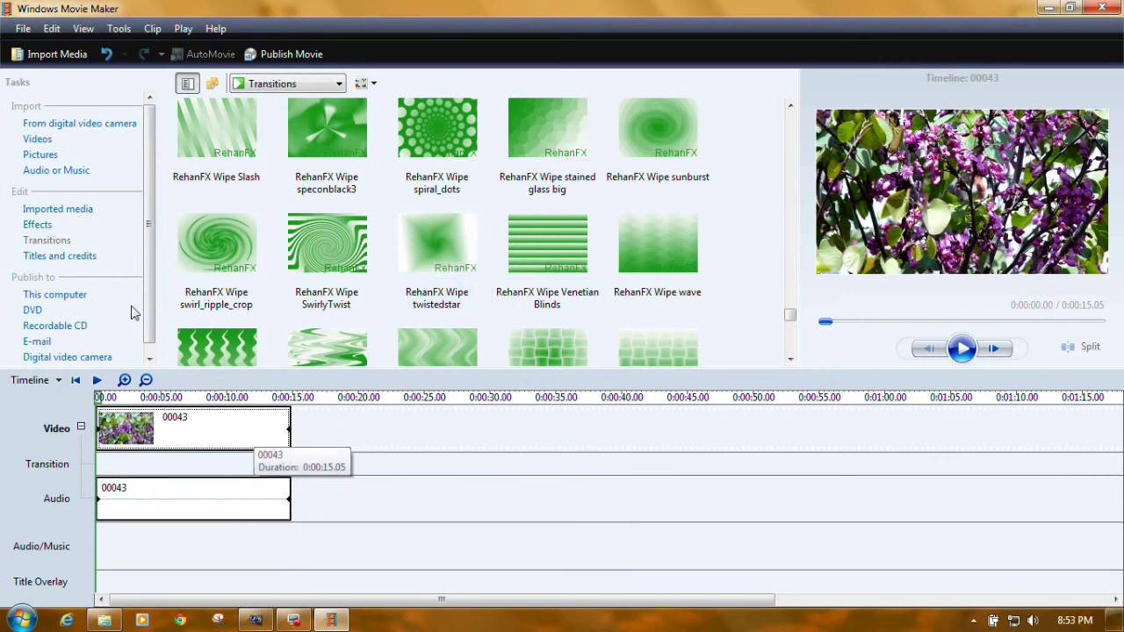
pyautogui.click(70, 210)
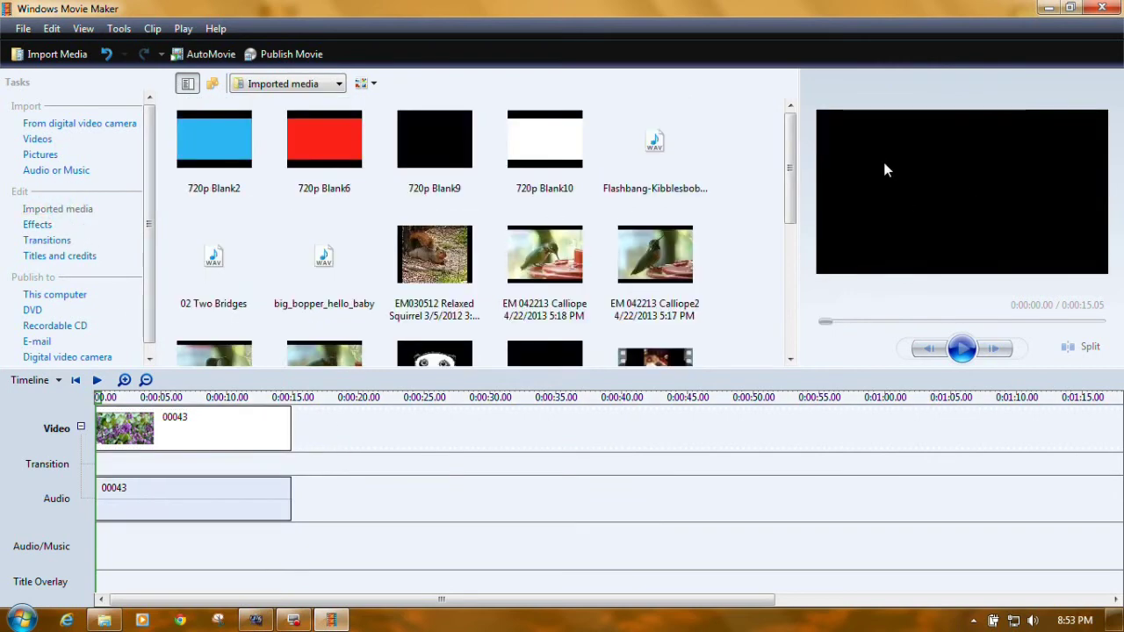
pyautogui.moveTo(792, 150); pyautogui.dragTo(801, 281)
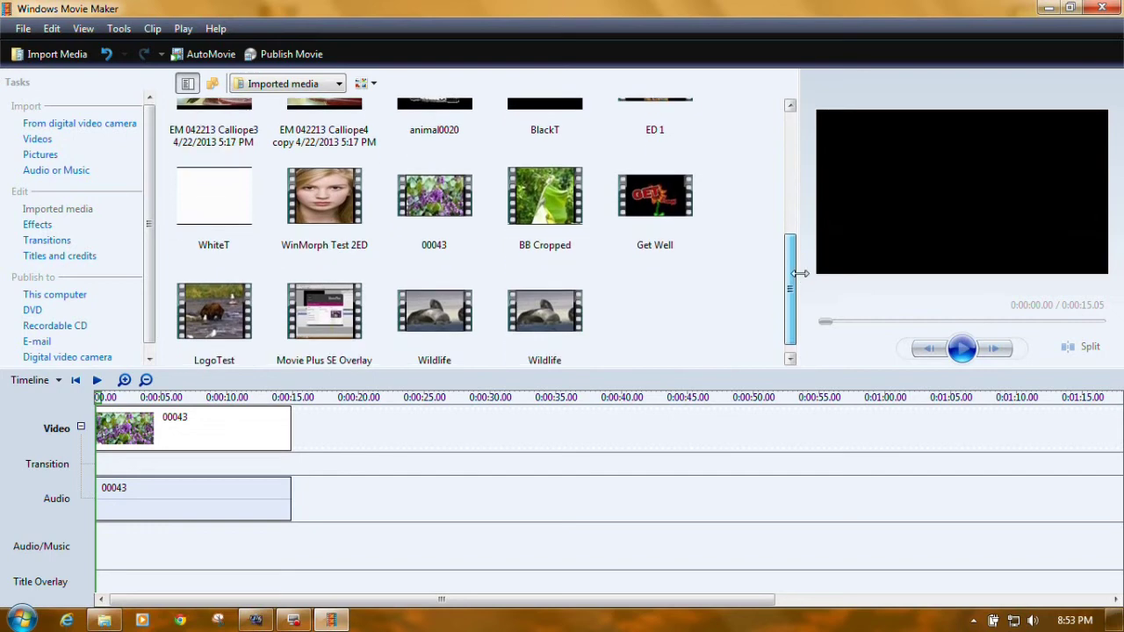
pyautogui.moveTo(224, 314); pyautogui.dragTo(308, 435)
# Step: Add the second ShaderTFX Static: Side-by-Side CENTER12 transition between the 00043 and LogoTest clips
pyautogui.click(62, 242)
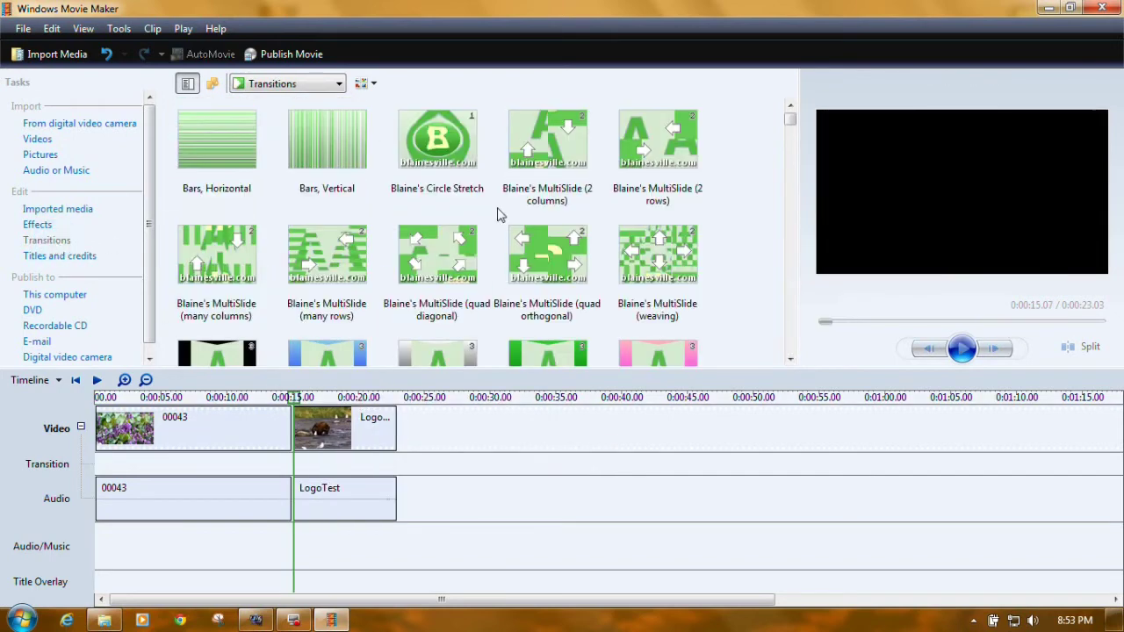
pyautogui.moveTo(792, 129); pyautogui.dragTo(791, 327)
pyautogui.moveTo(347, 260); pyautogui.dragTo(319, 454)
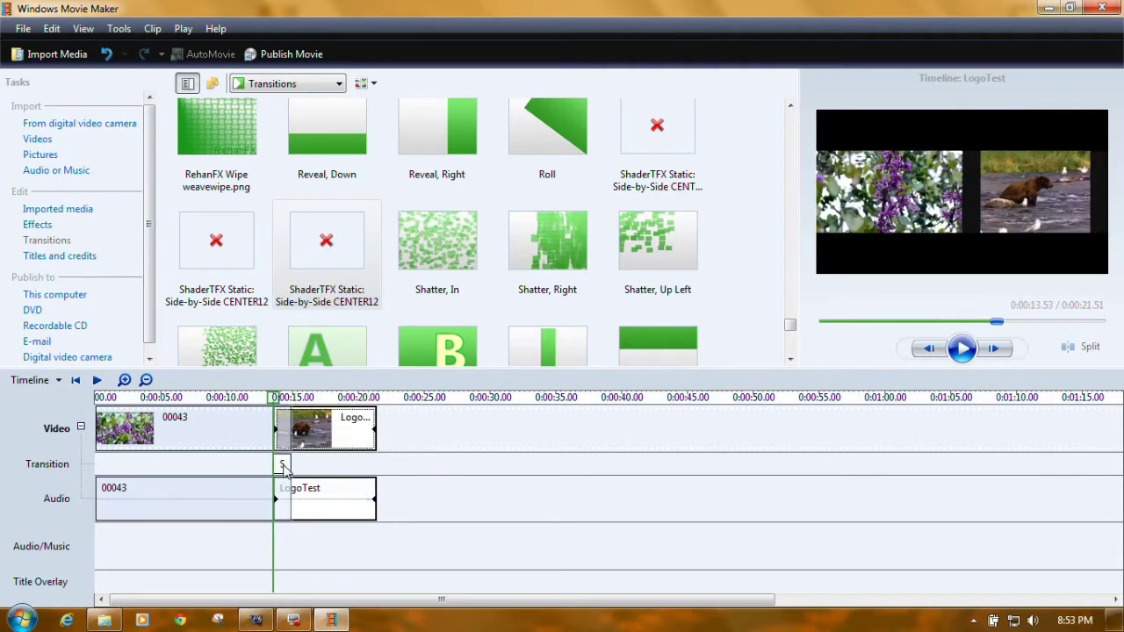
# Step: Lengthen the transition between 00043 and LogoTest to about 7.94 seconds and play part of the result
pyautogui.click(281, 468)
pyautogui.moveTo(277, 465); pyautogui.dragTo(190, 463)
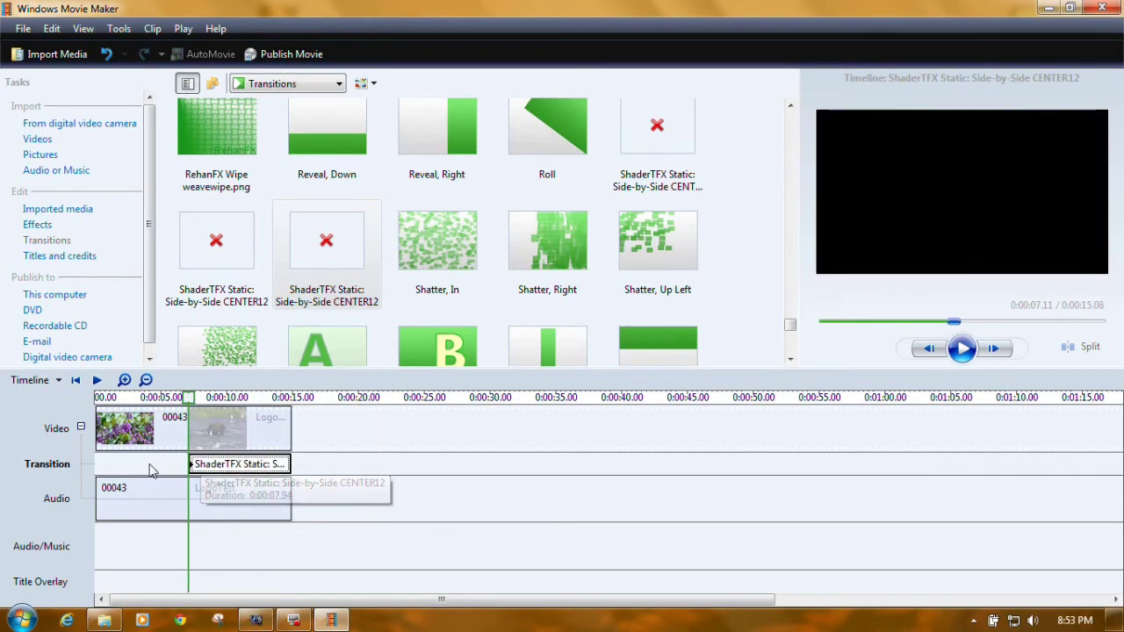
pyautogui.click(962, 348)
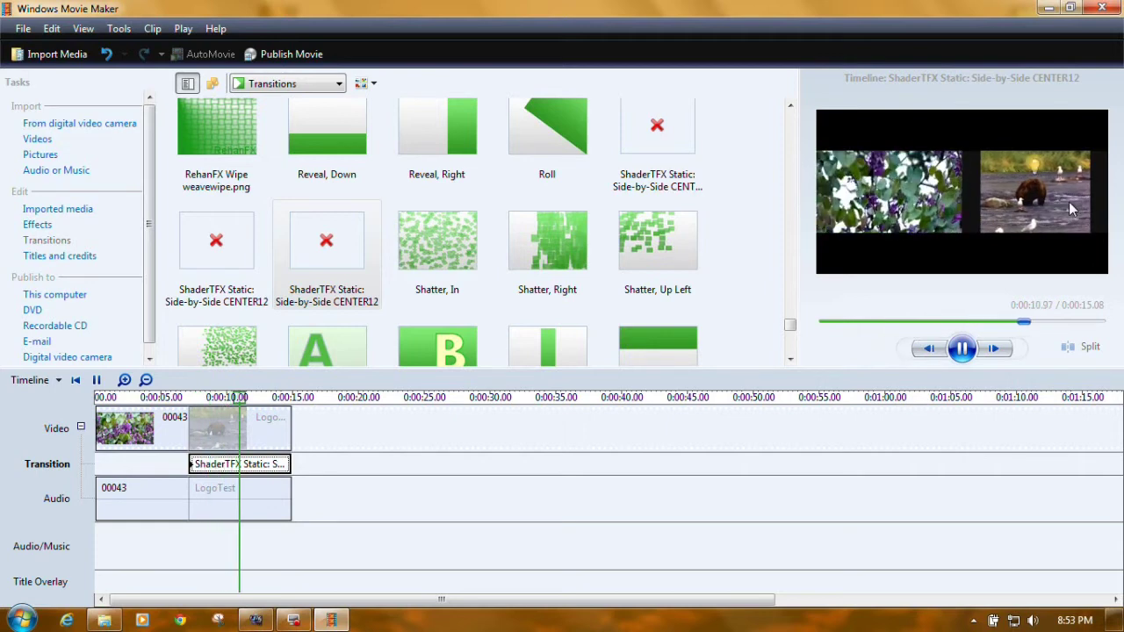
pyautogui.click(960, 348)
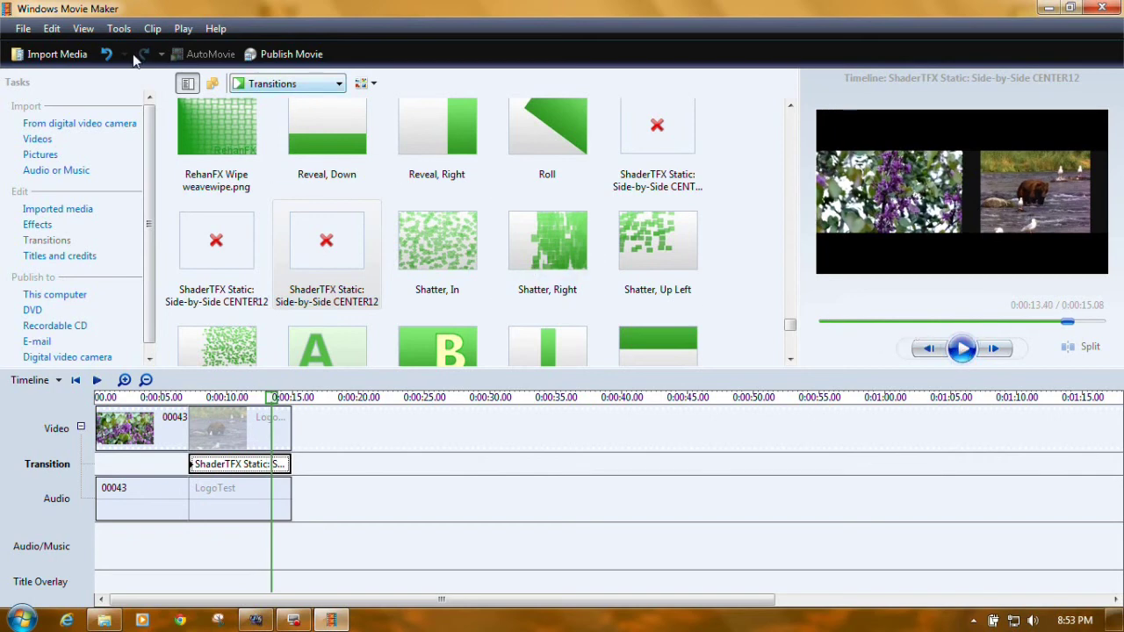
# Step: Undo the lengthening and the insertion of the side-by-side transition between the 00043 and LogoTest clips
pyautogui.click(105, 55)
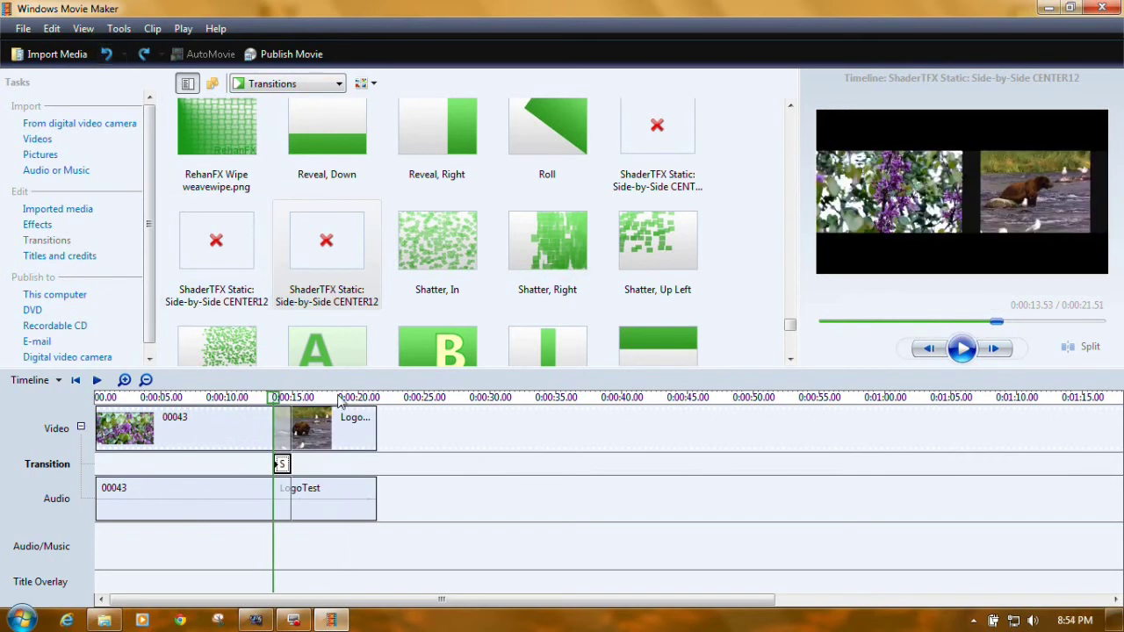
pyautogui.click(105, 55)
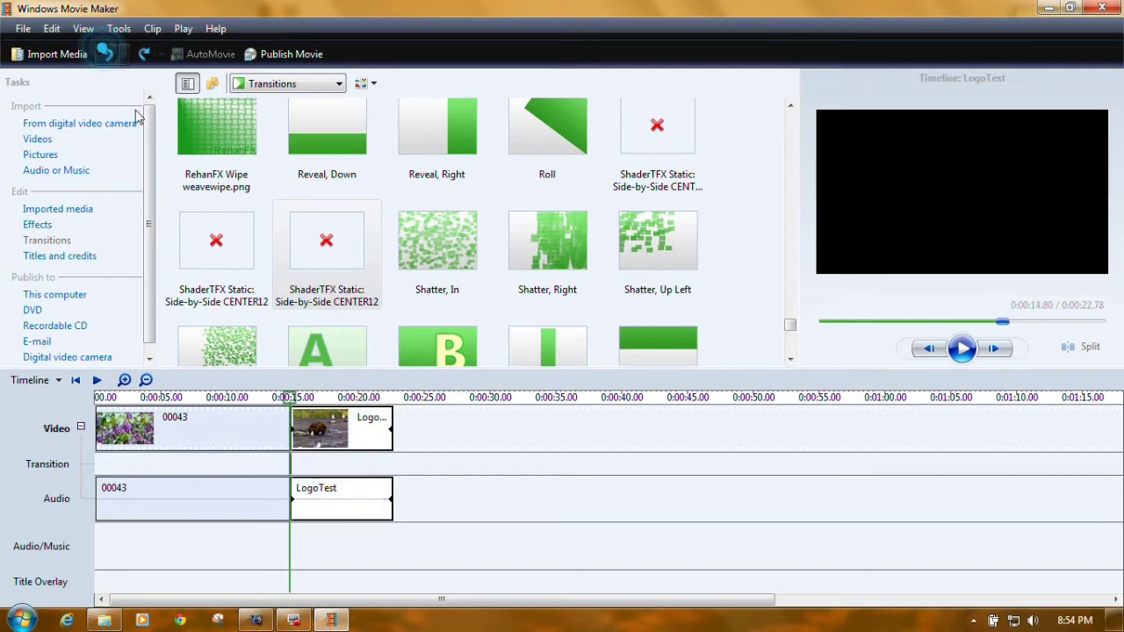
# Step: Split the LogoTest clip at 0:00:19.00 on the timeline and remove its second part
pyautogui.click(347, 399)
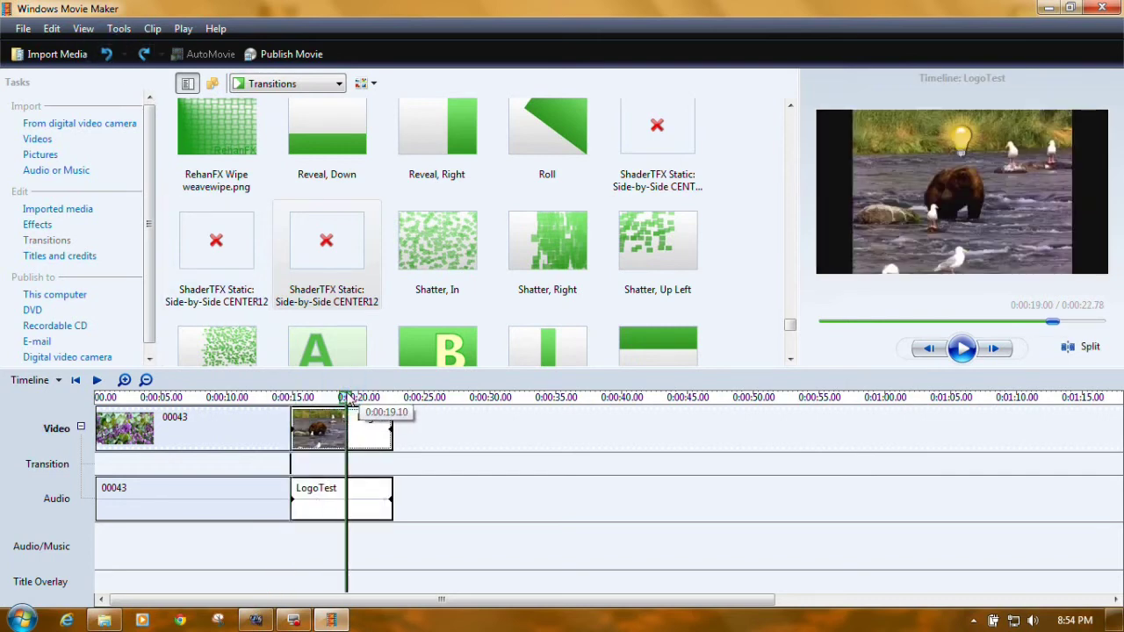
pyautogui.click(1070, 349)
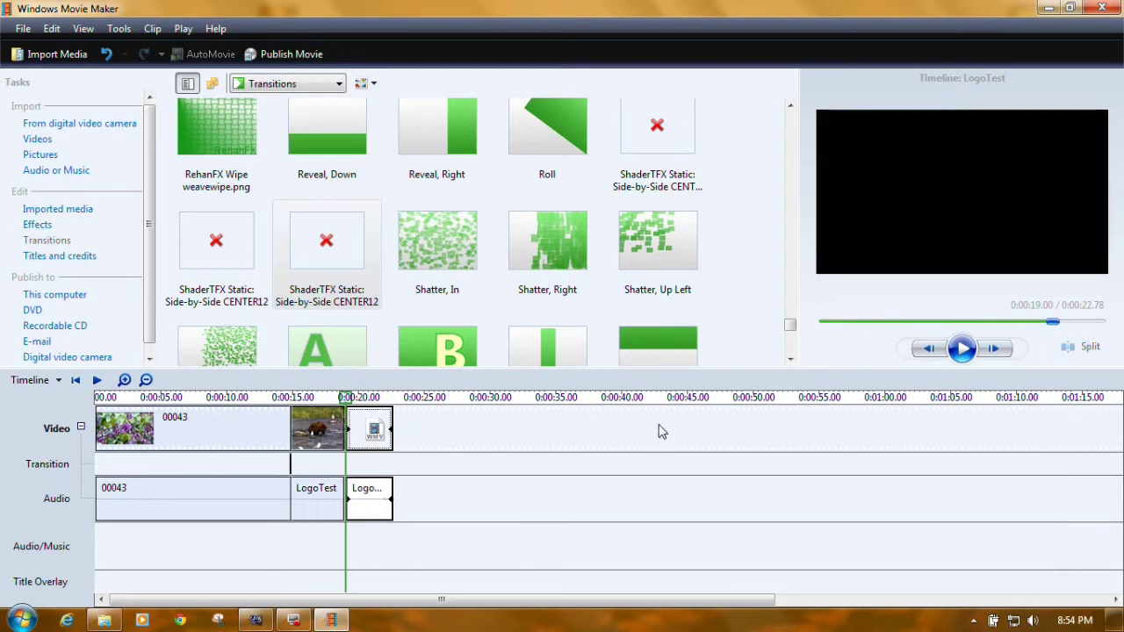
pyautogui.rightClick(383, 427)
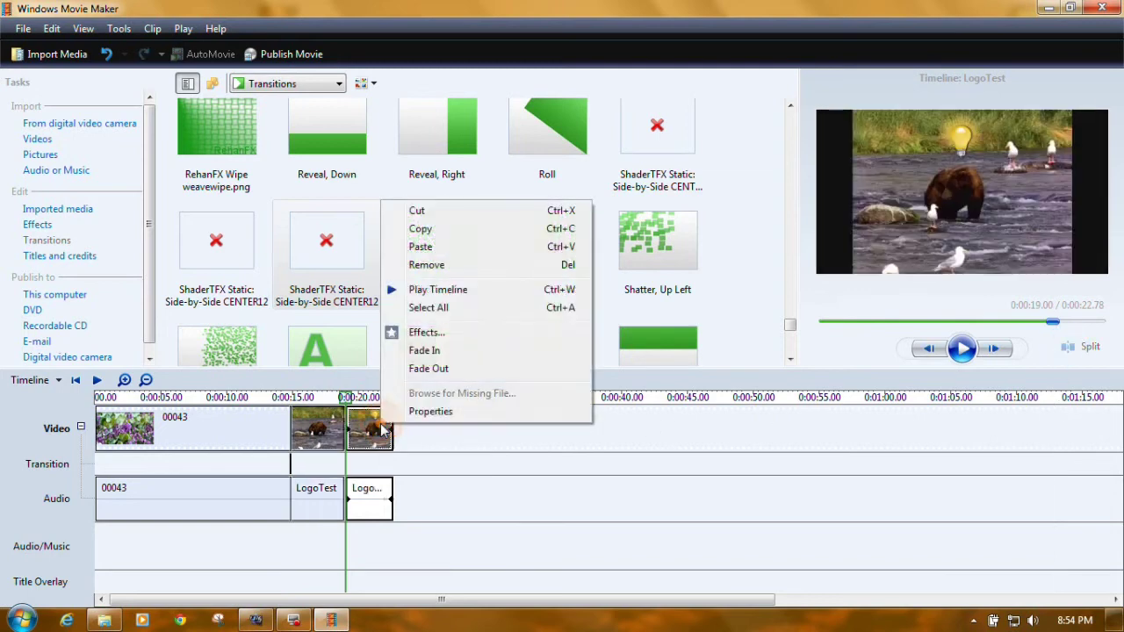
pyautogui.click(418, 265)
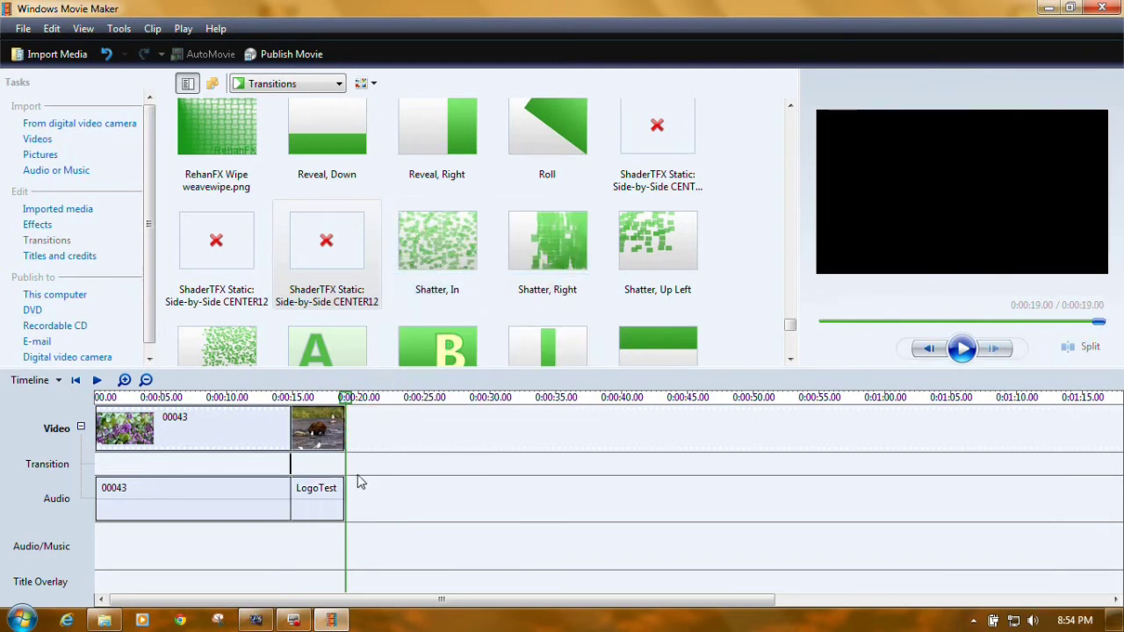
# Step: Split the 00043 clip at 0:00:09.50 and move the shortened LogoTest clip between its two parts
pyautogui.click(221, 397)
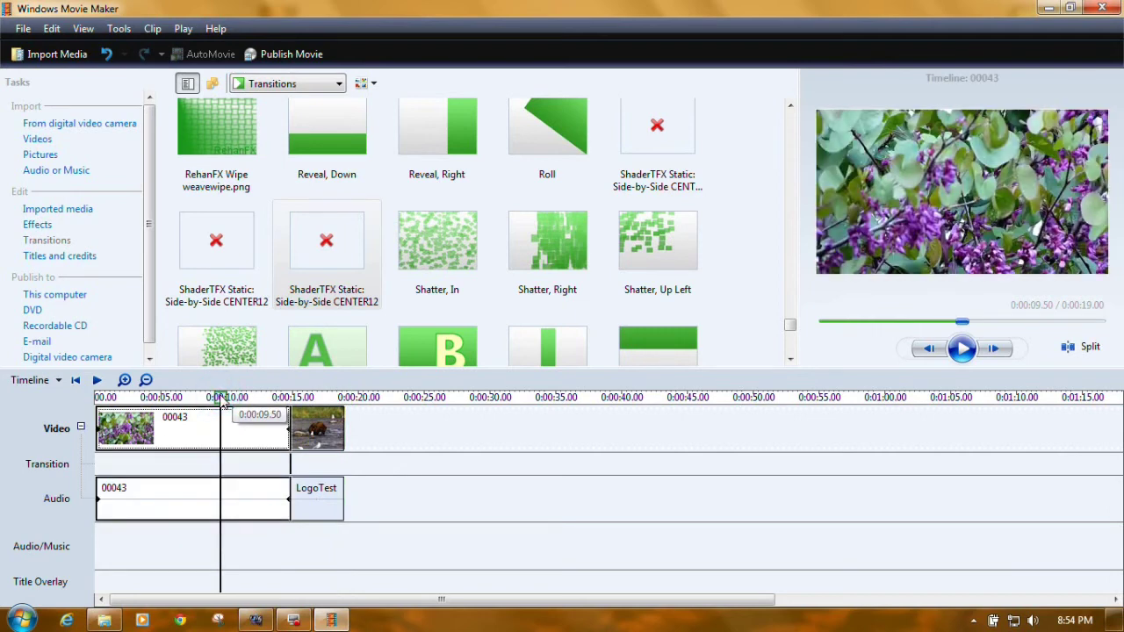
pyautogui.click(1067, 347)
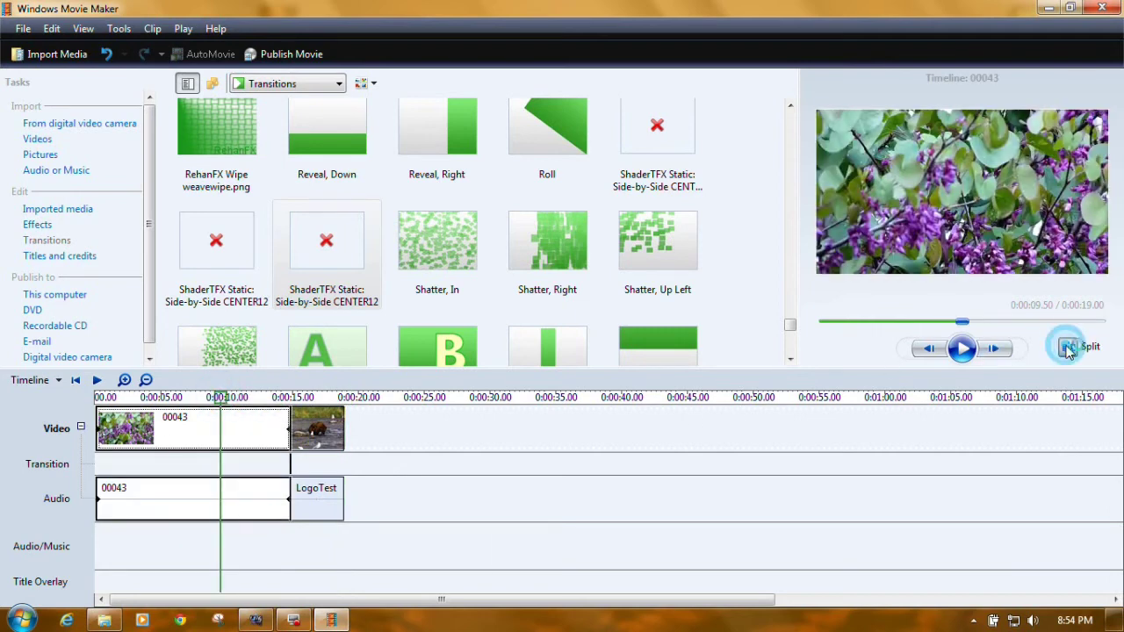
pyautogui.click(318, 432)
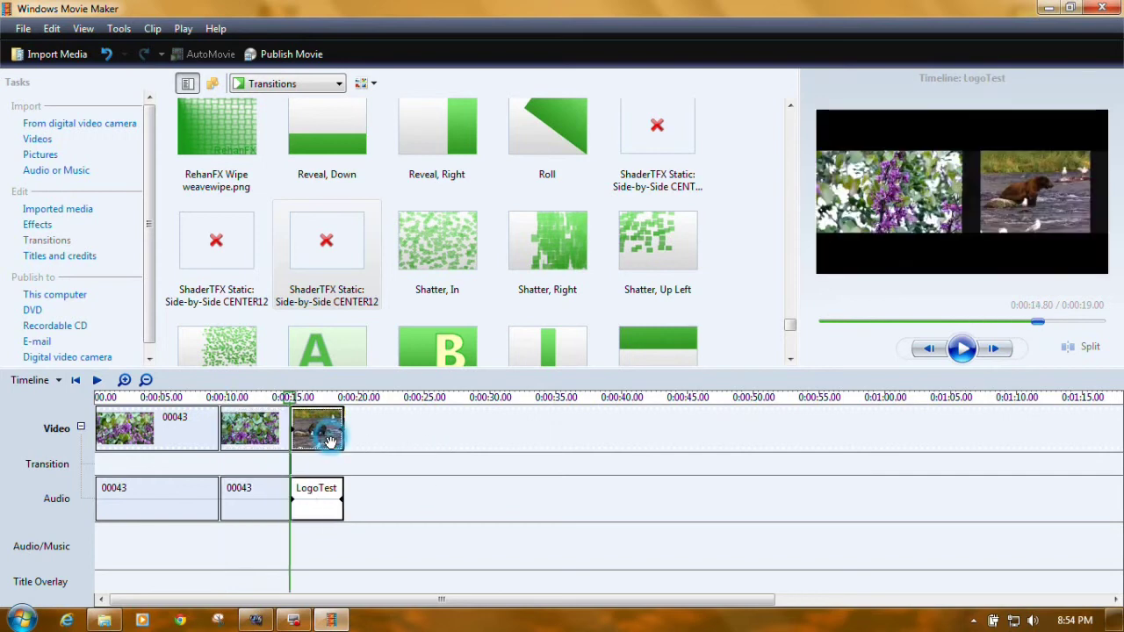
pyautogui.moveTo(225, 436); pyautogui.dragTo(227, 436)
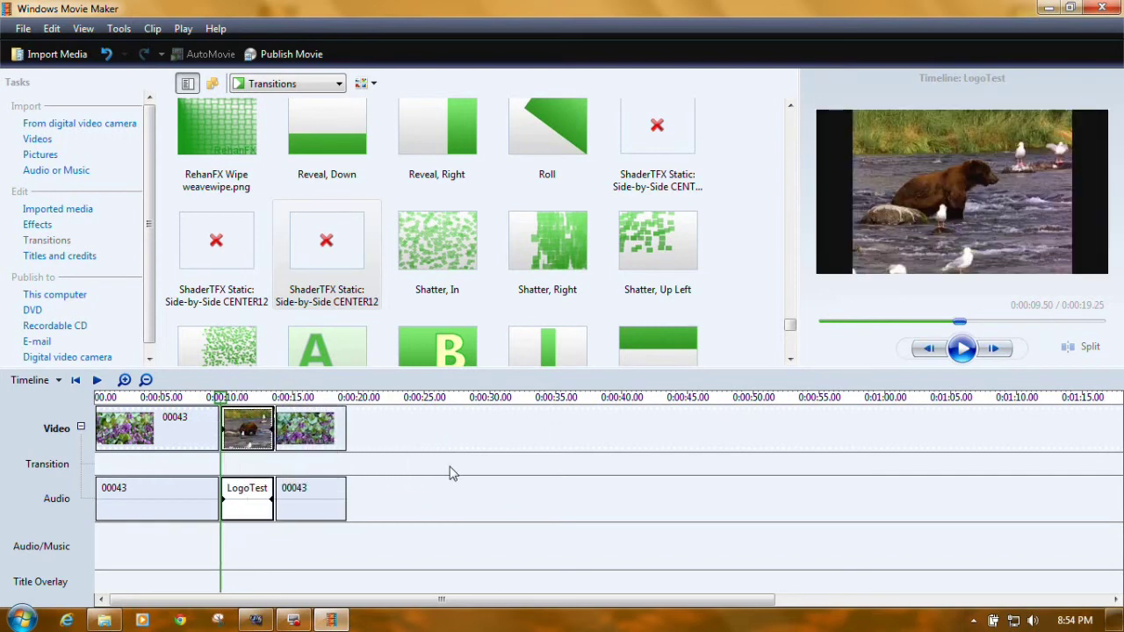
# Step: Add the second ShaderTFX Static: Side-by-Side CENTER12 transition between the first 00043 part and LogoTest, extend it over all of LogoTest, and play the result
pyautogui.moveTo(306, 261); pyautogui.dragTo(146, 464)
pyautogui.click(211, 464)
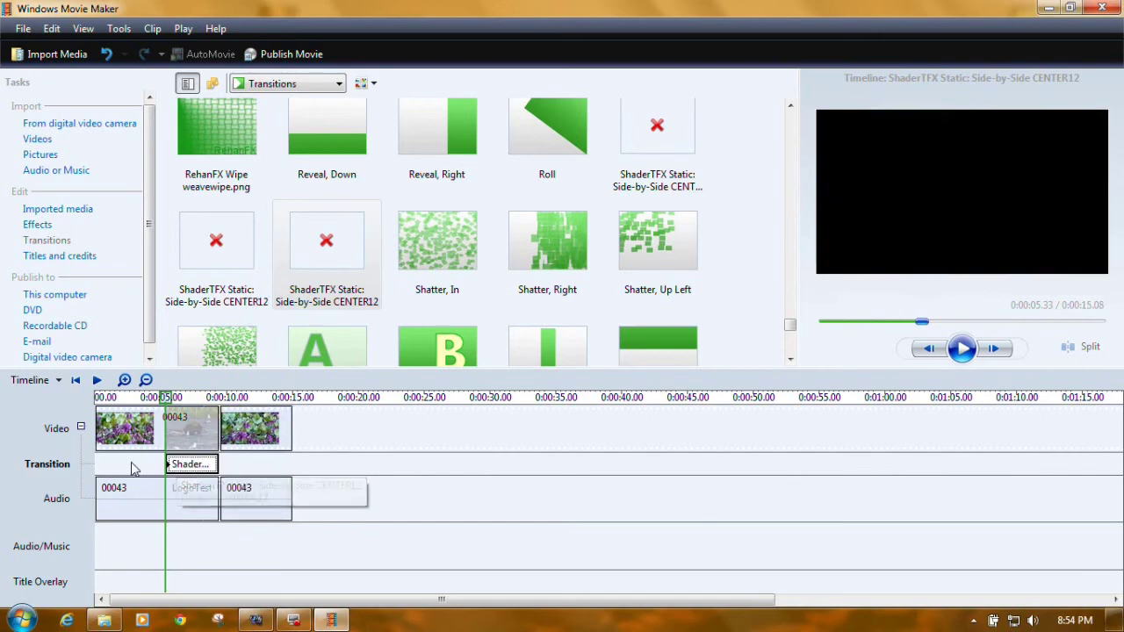
pyautogui.click(962, 348)
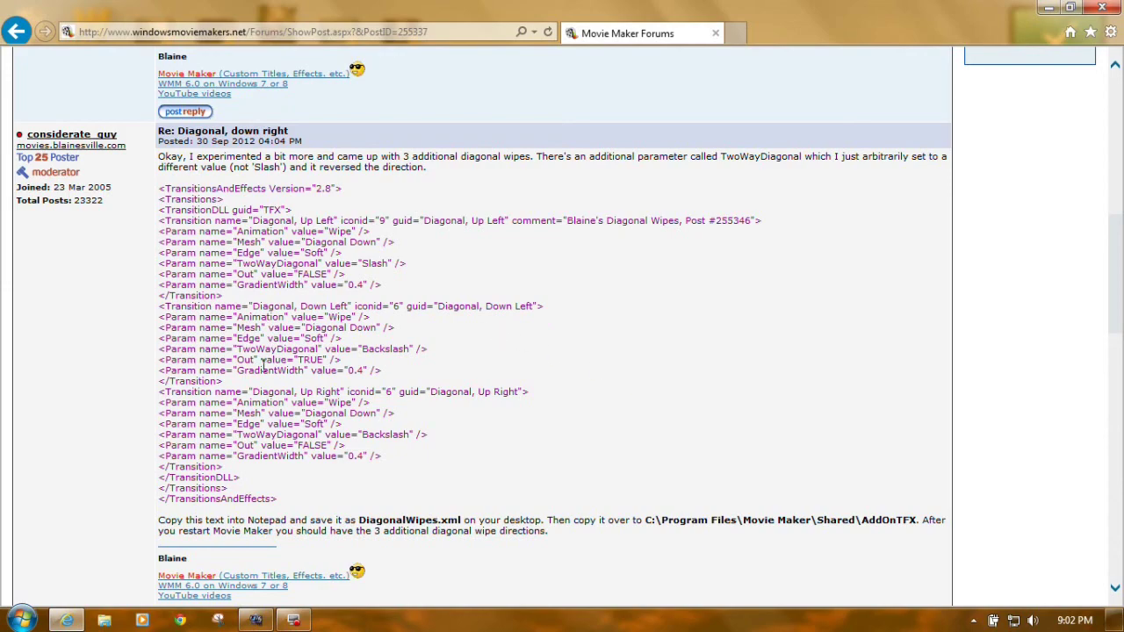
# Step: In the web browser, return to the beginning of the "Diagonal, down right" forum thread to view its opening posts
pyautogui.moveTo(1117, 313); pyautogui.dragTo(1119, 161)
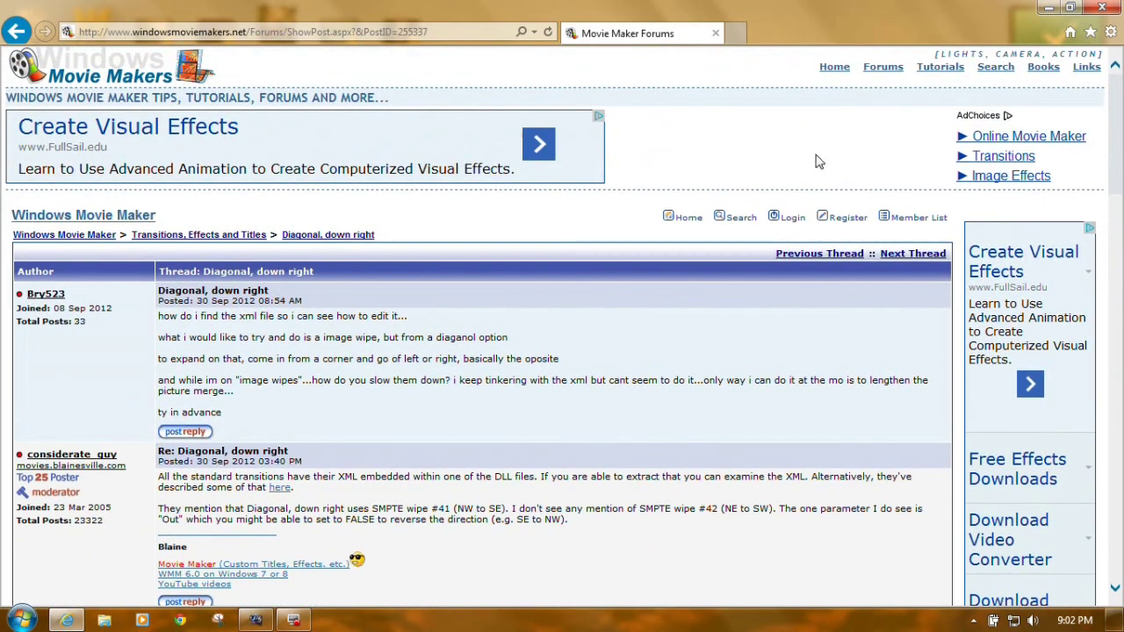